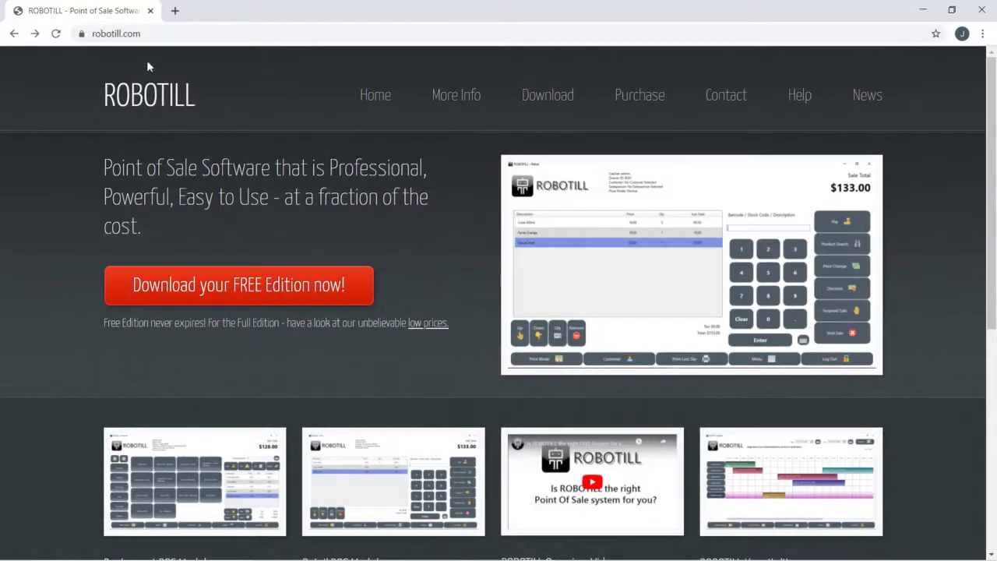
Go to the ROBOTILL free edition download page from the homepage
click(290, 287)
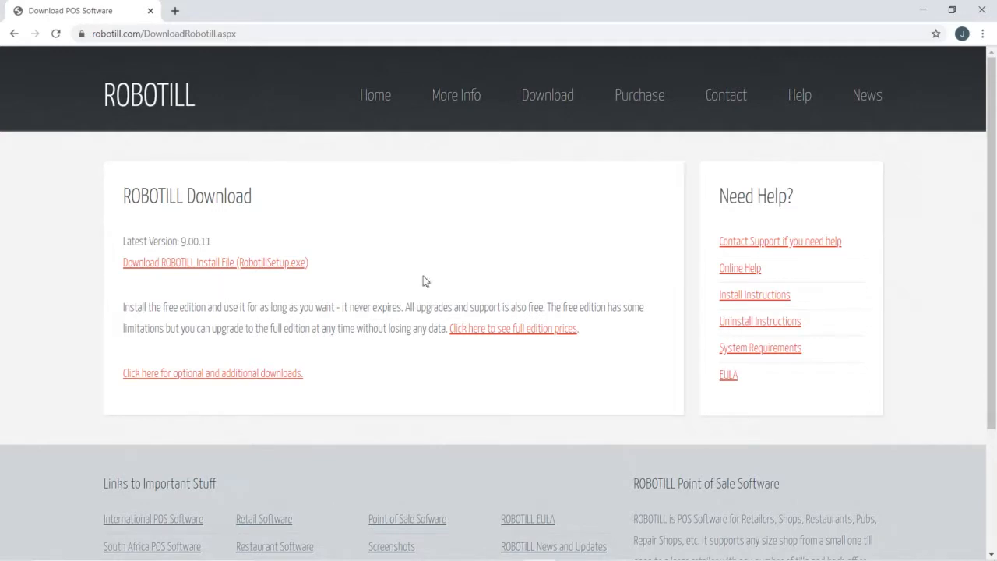
Read the install and main PC setup instructions, then close Chrome to show the desktop
click(760, 299)
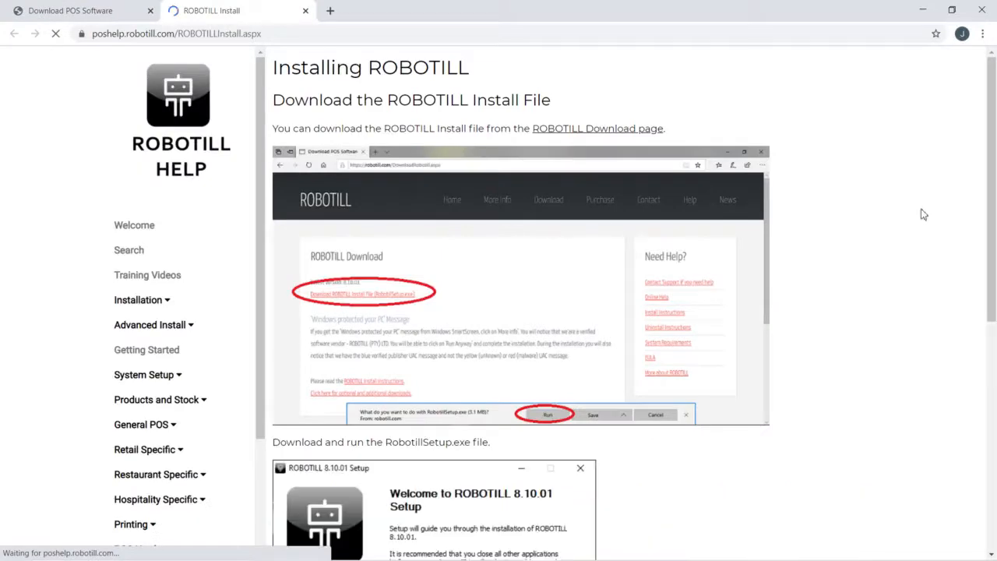
drag(993, 163, 993, 405)
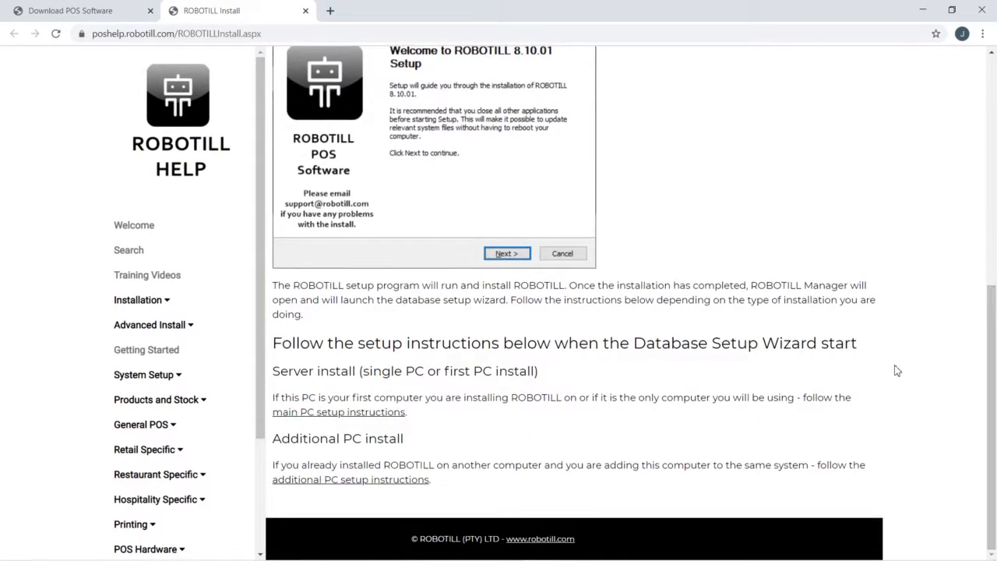
click(322, 416)
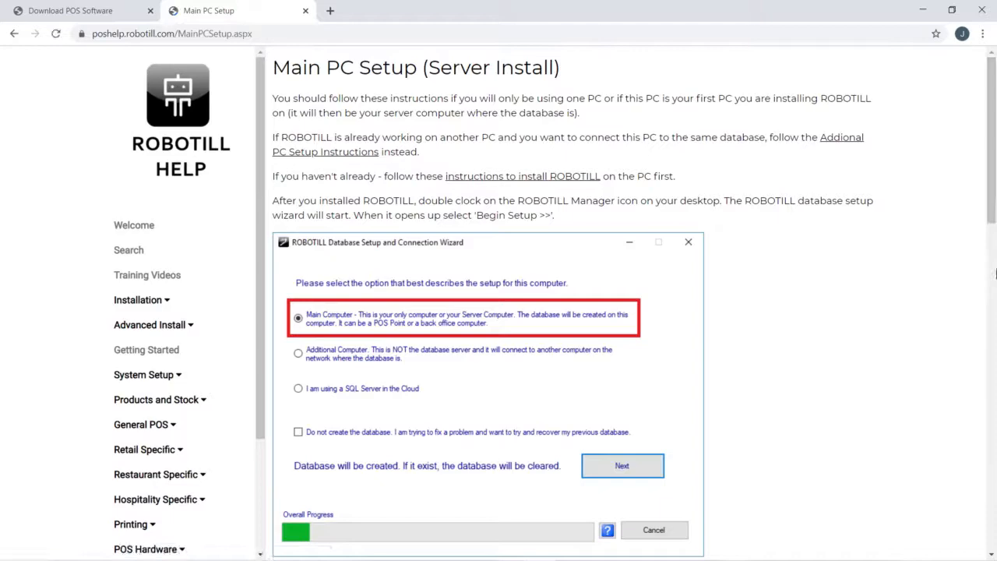
drag(993, 194, 991, 543)
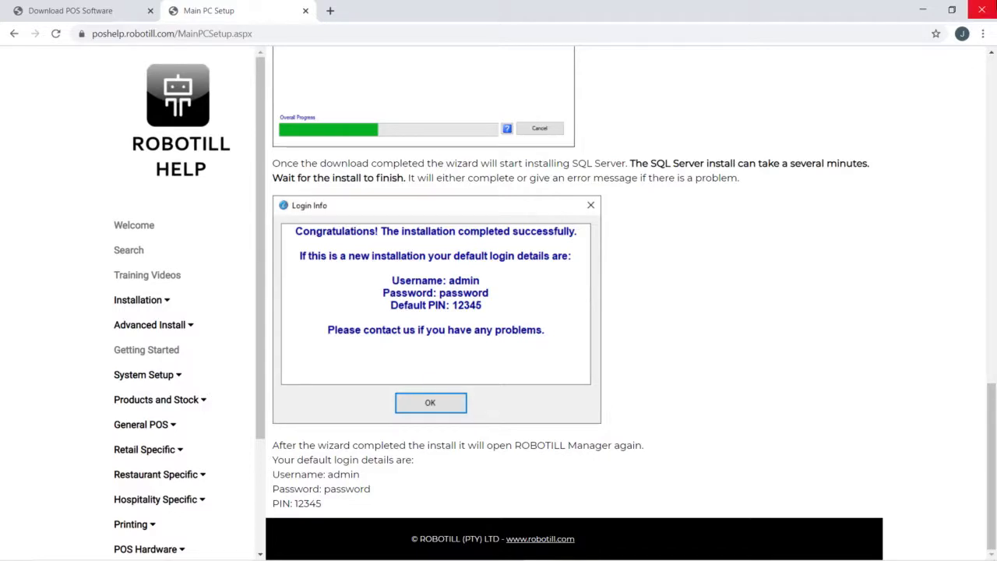
click(983, 7)
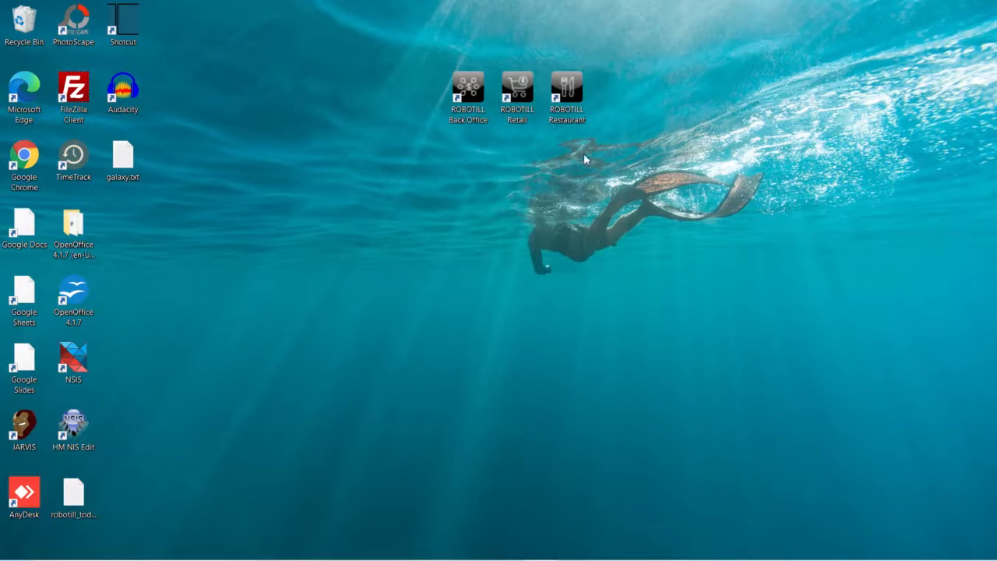
Launch ROBOTILL Back Office from the desktop and log in as admin
double_click(465, 90)
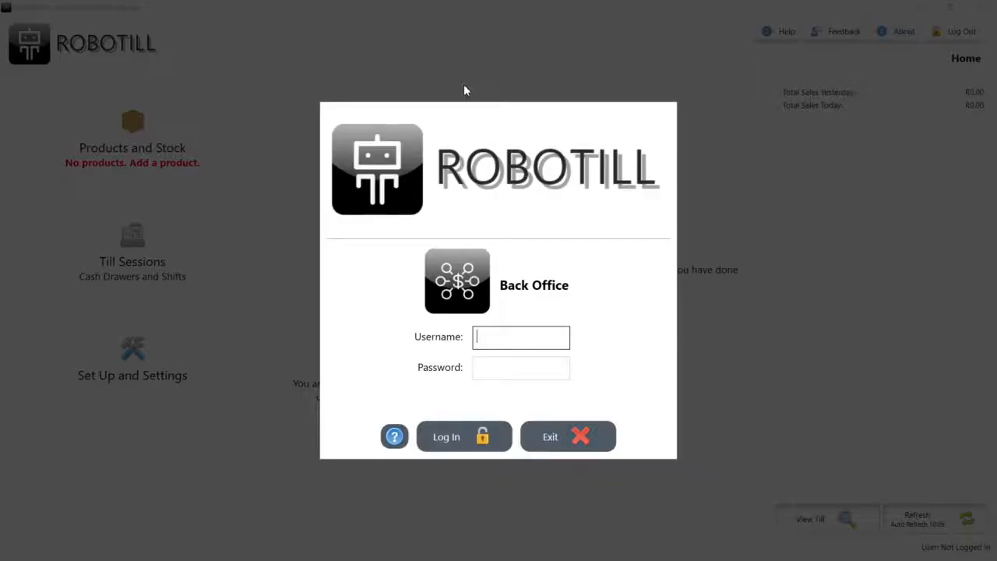
text(admin)
key(Tab)
text(pa)
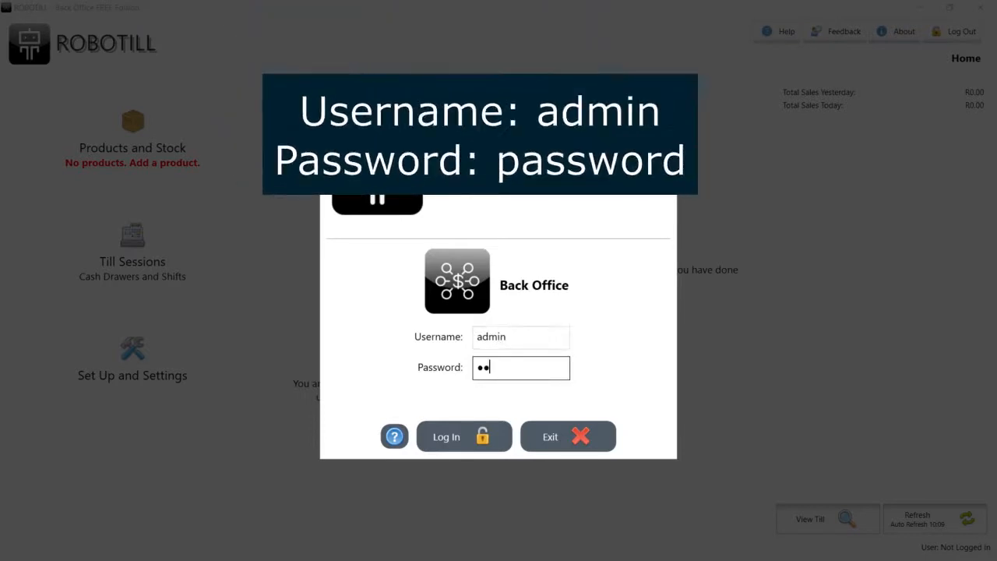
text(sswor)
key(Return)
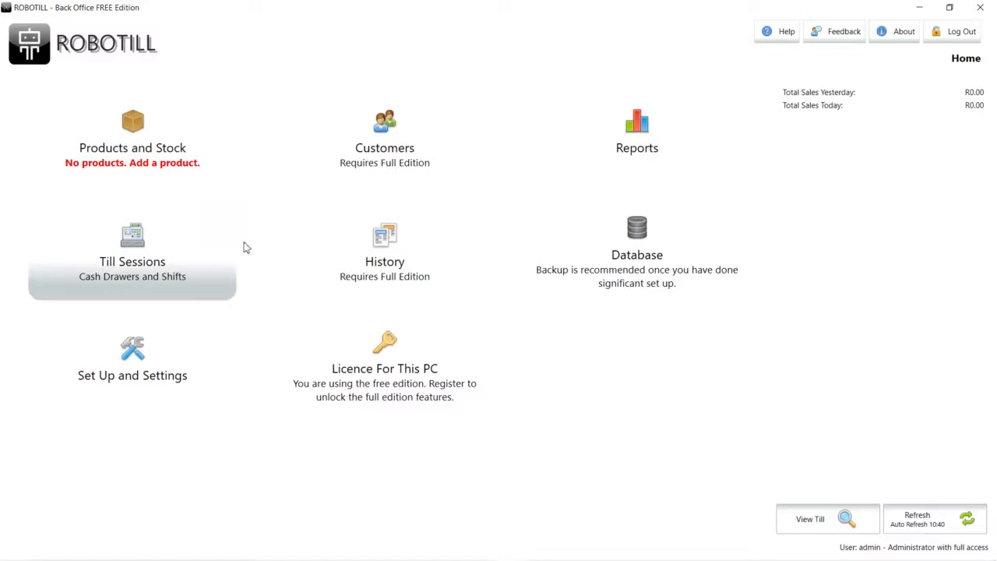
From Setup and Settings, open the Default category in Categories for editing
click(153, 381)
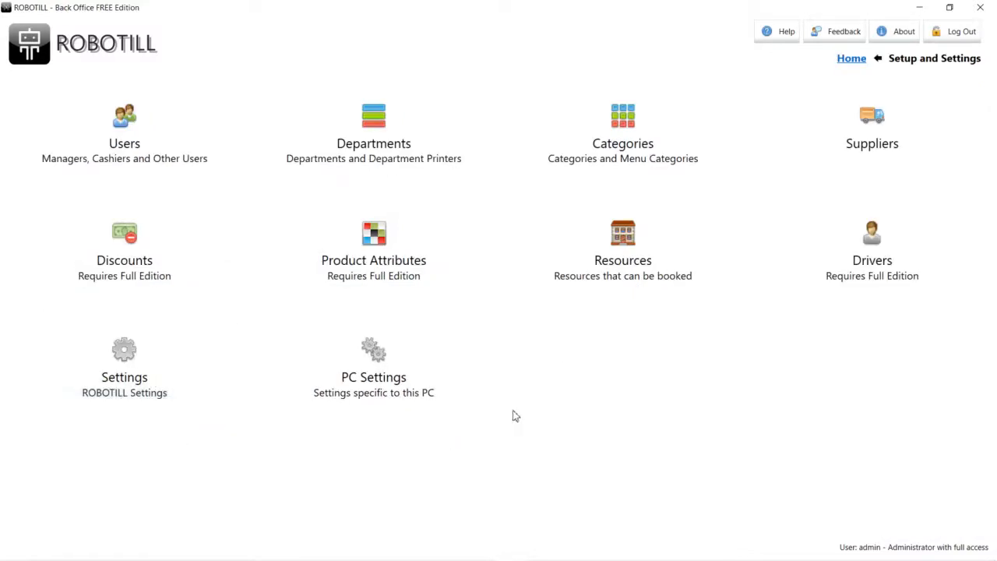
click(606, 150)
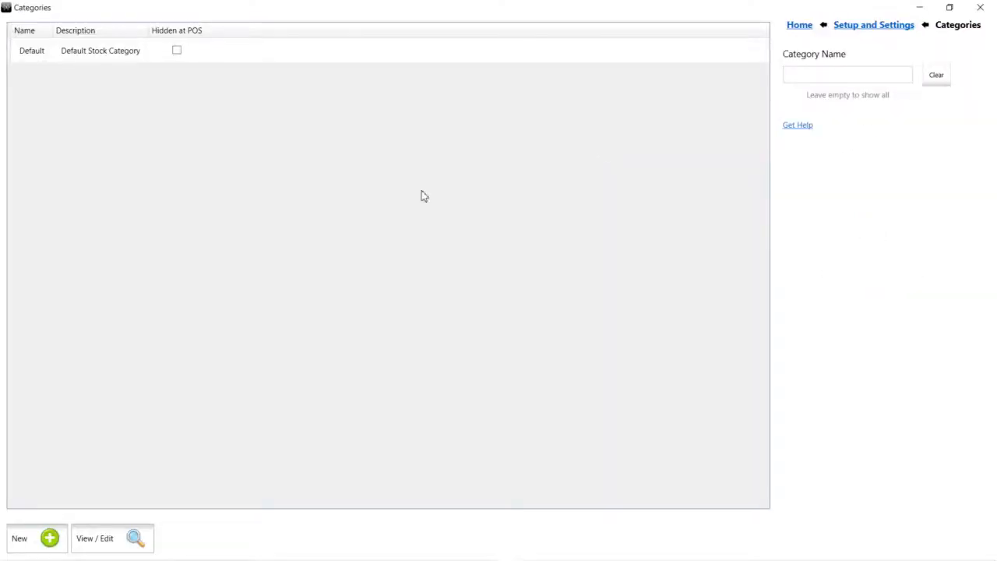
click(105, 53)
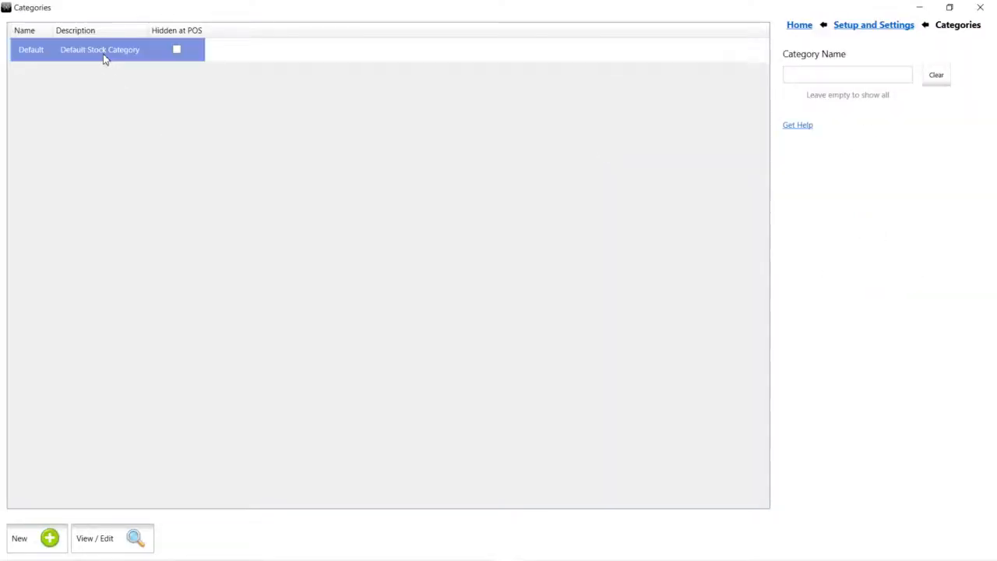
click(121, 537)
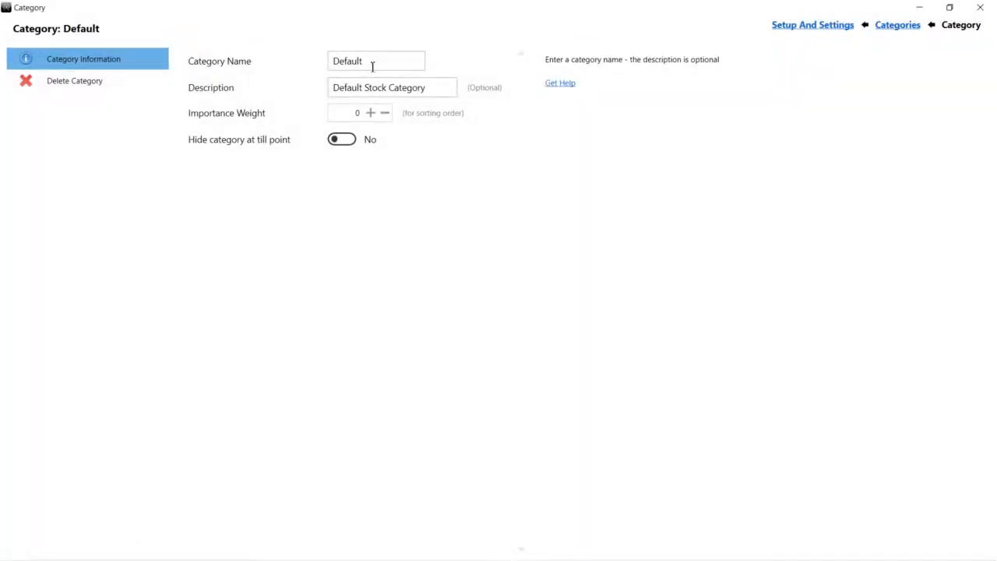
Rename the Default category to Drinks and return to the categories list
drag(382, 60, 308, 63)
text(Drinks)
click(440, 96)
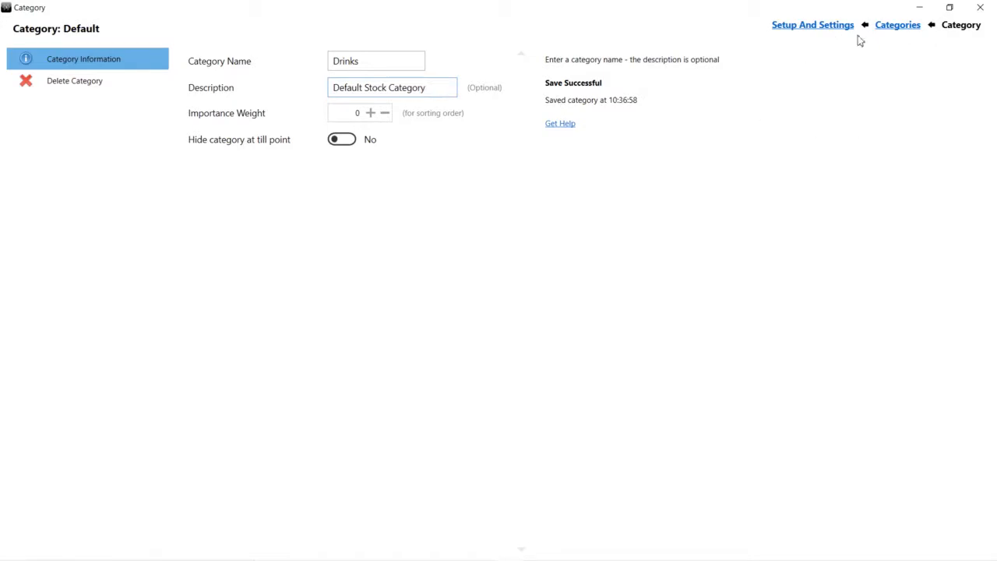
click(897, 25)
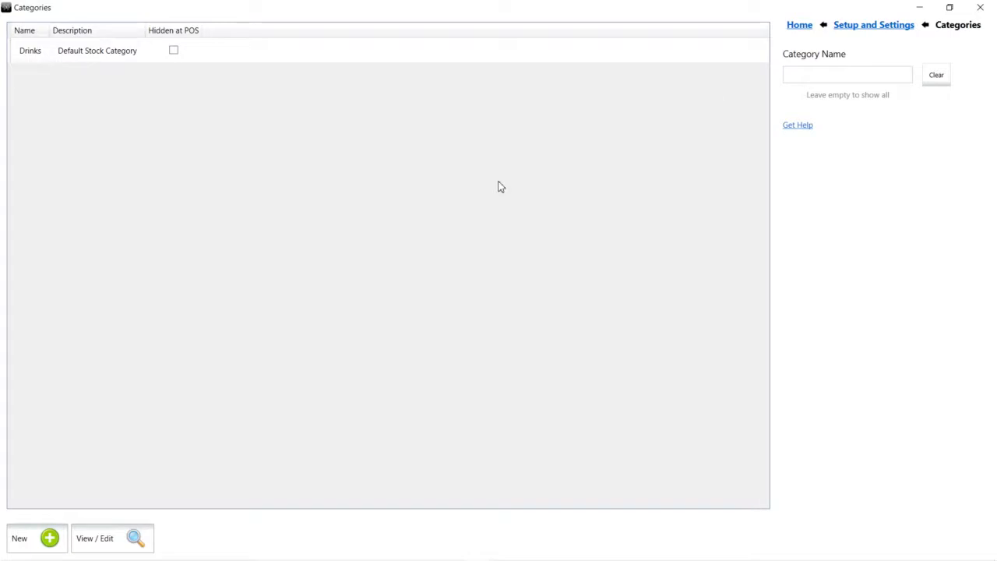
Create a new category named Breakfast Menu and return to the categories list
click(37, 537)
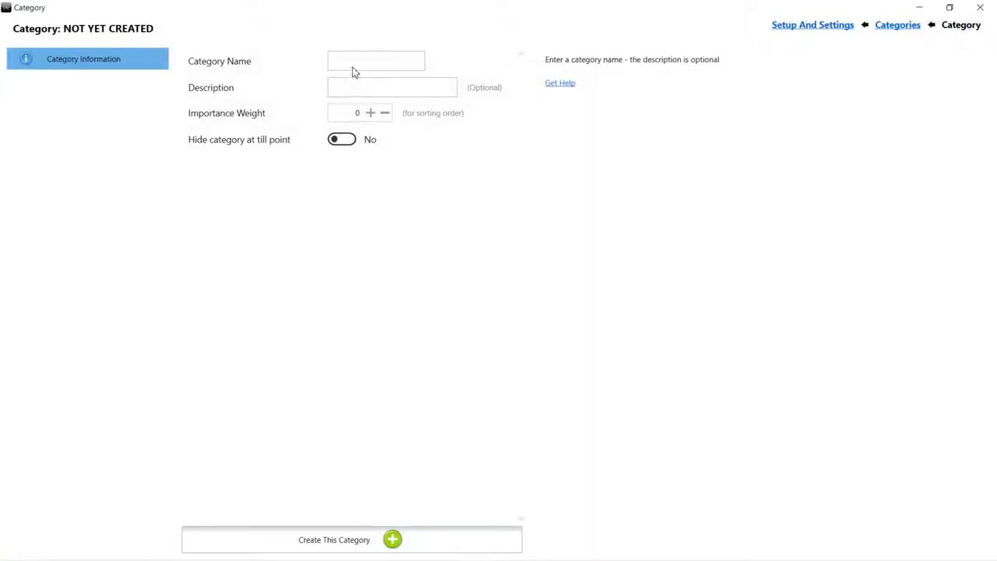
text(re)
key(BackSpace)
key(BackSpace)
text(rea kfast)
text( Menu)
click(355, 544)
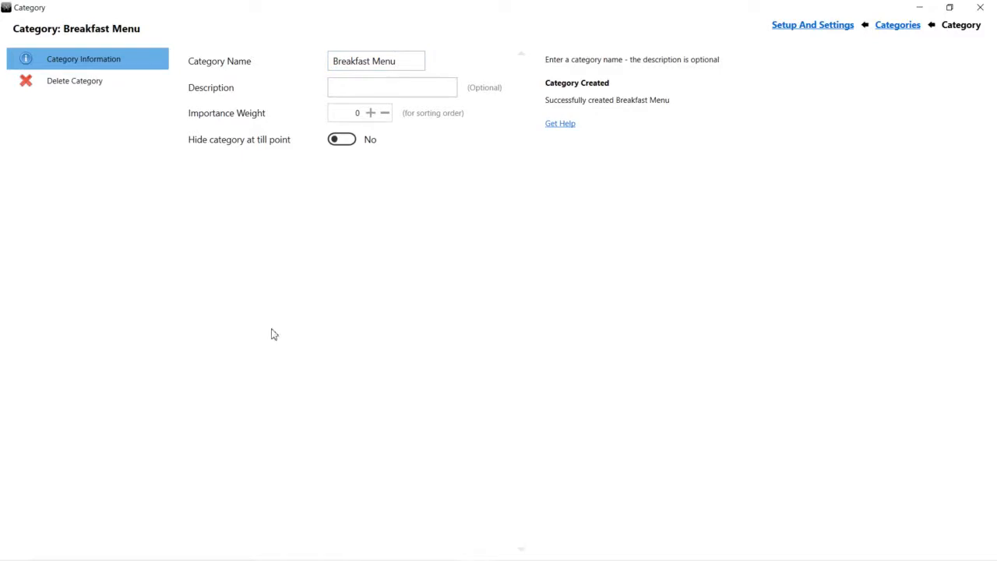
click(897, 25)
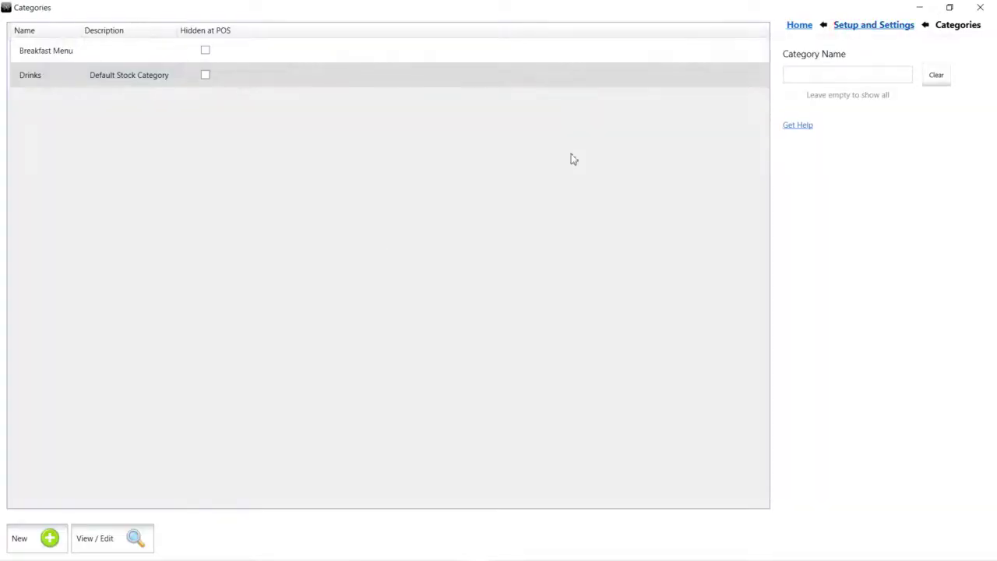
Create a Lunch Menu category and go back to the Setup and Settings area
click(36, 544)
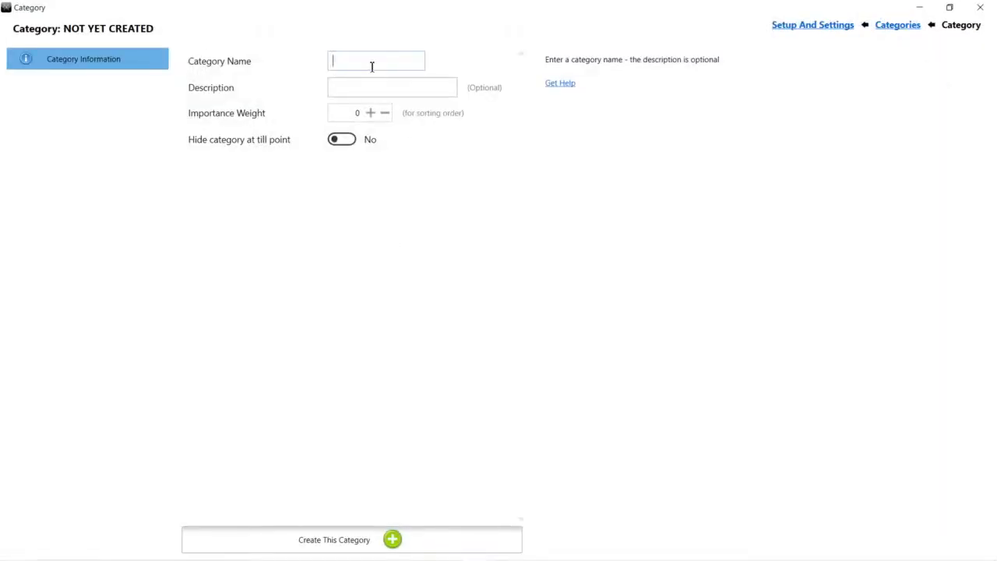
text(Lunch m)
key(BackSpace)
text(Me)
text(nu)
click(323, 539)
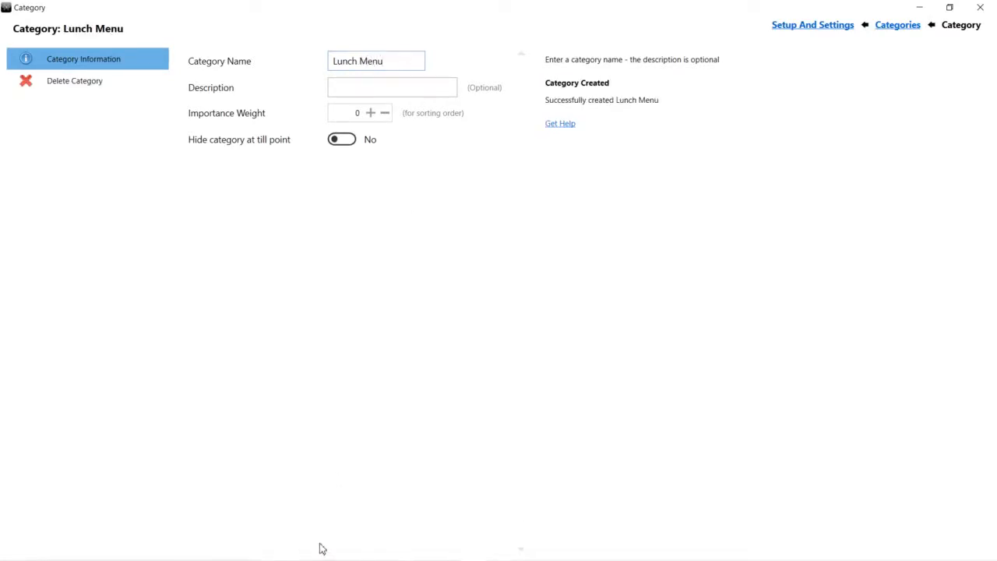
click(821, 30)
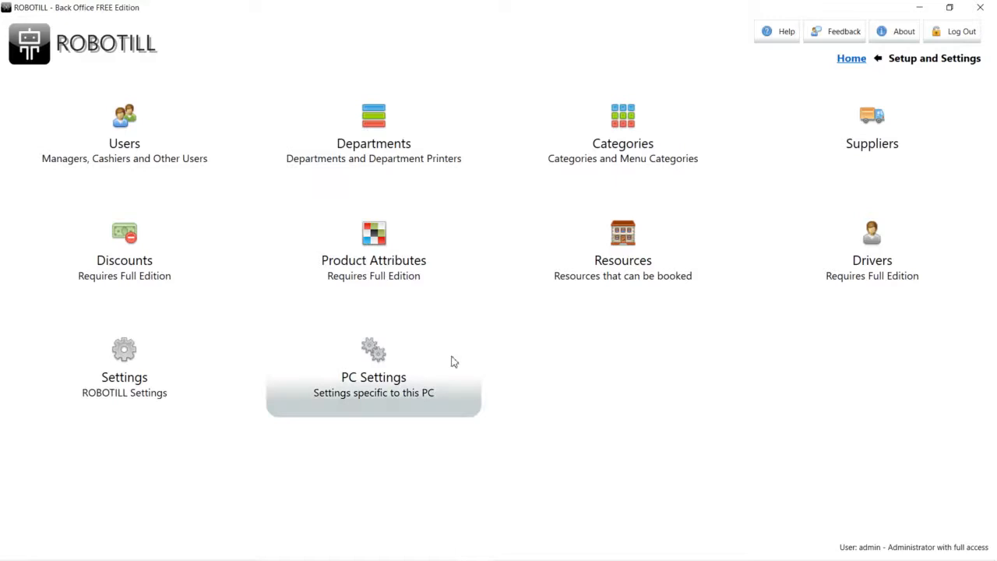
Show the Restaurant Settings page within the general ROBOTILL settings
click(151, 363)
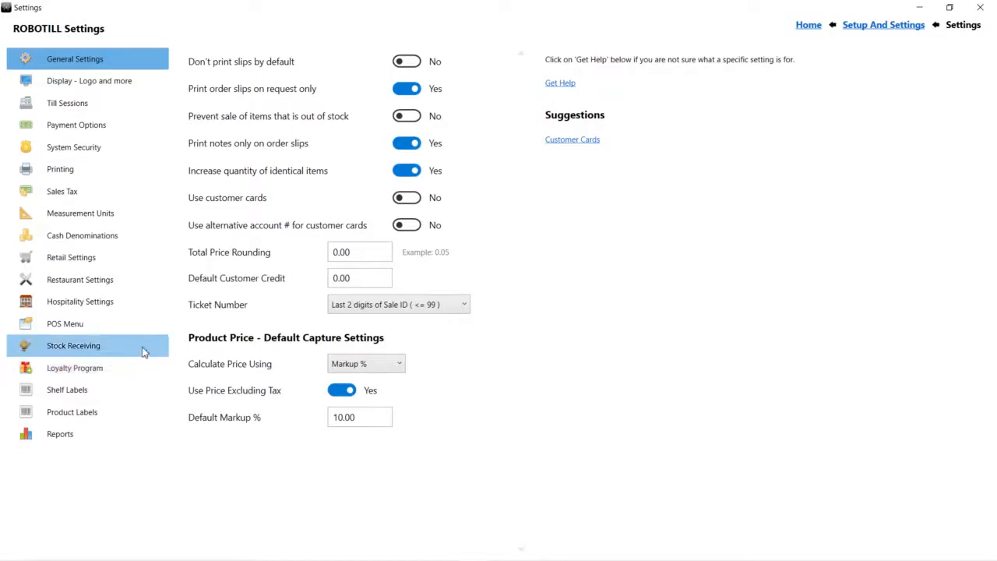
click(93, 279)
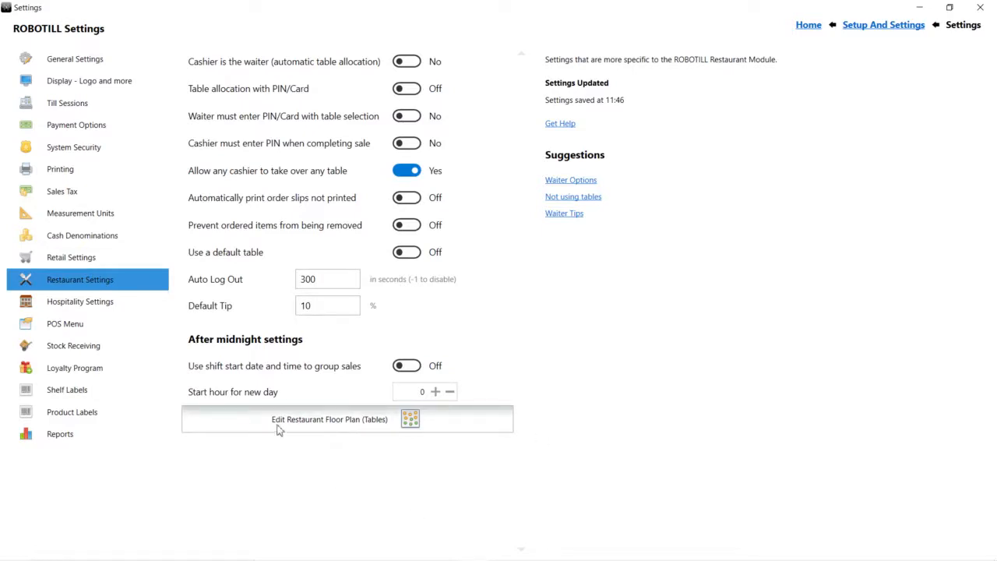
In the floor plan editor, place the default table and rename it Table 1
click(310, 430)
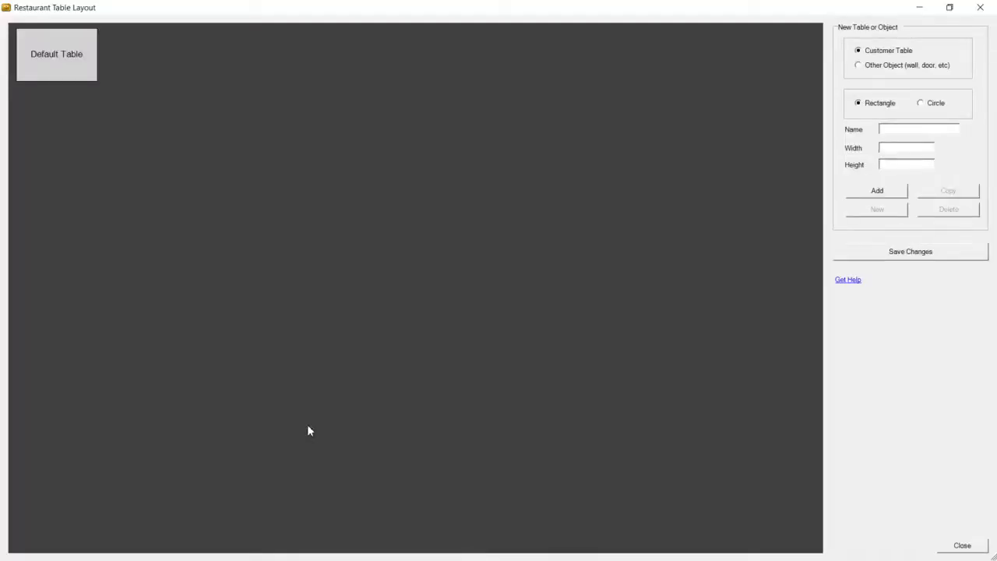
click(64, 65)
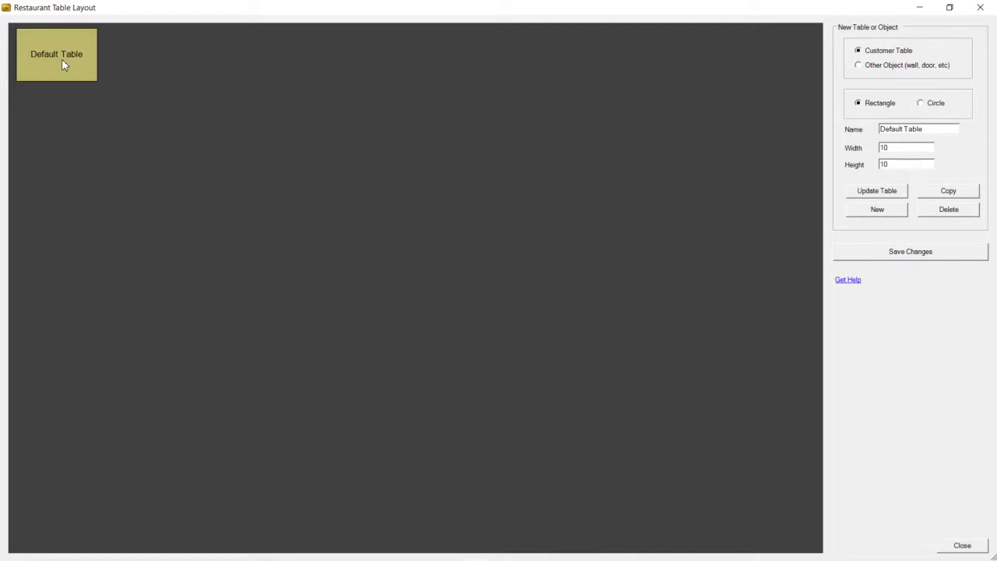
drag(64, 65, 200, 162)
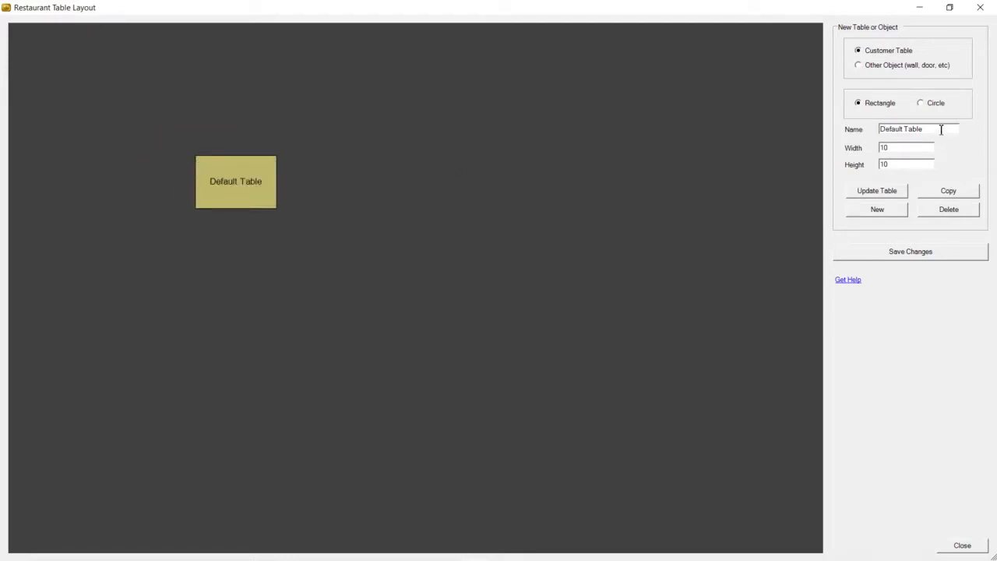
key(BackSpace)
key(BackSpace)
key(BackSpace)
key(BackSpace)
key(BackSpace)
key(BackSpace)
click(894, 191)
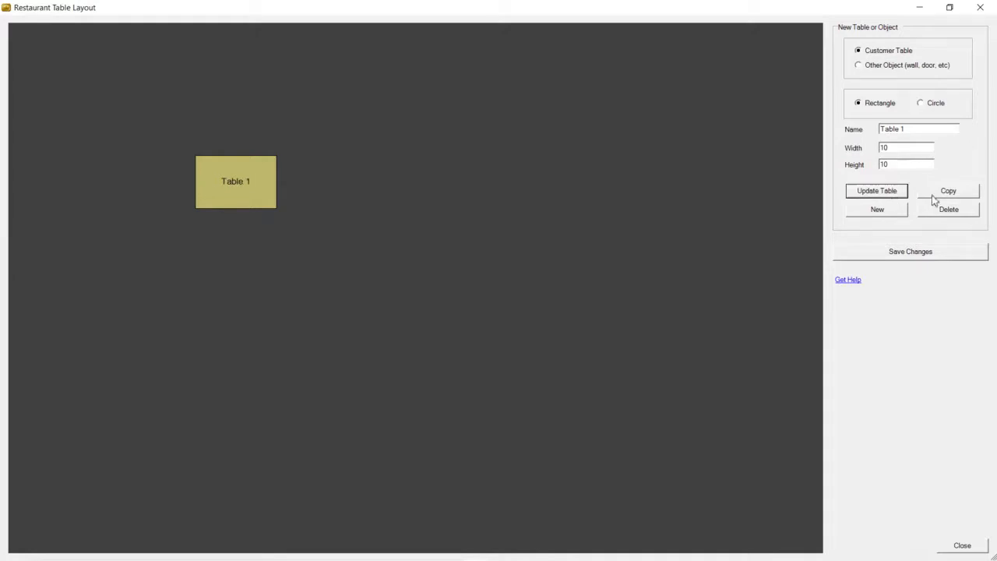
Copy tables to add Table 2 below and Table 3 to the right of Table 1
click(932, 194)
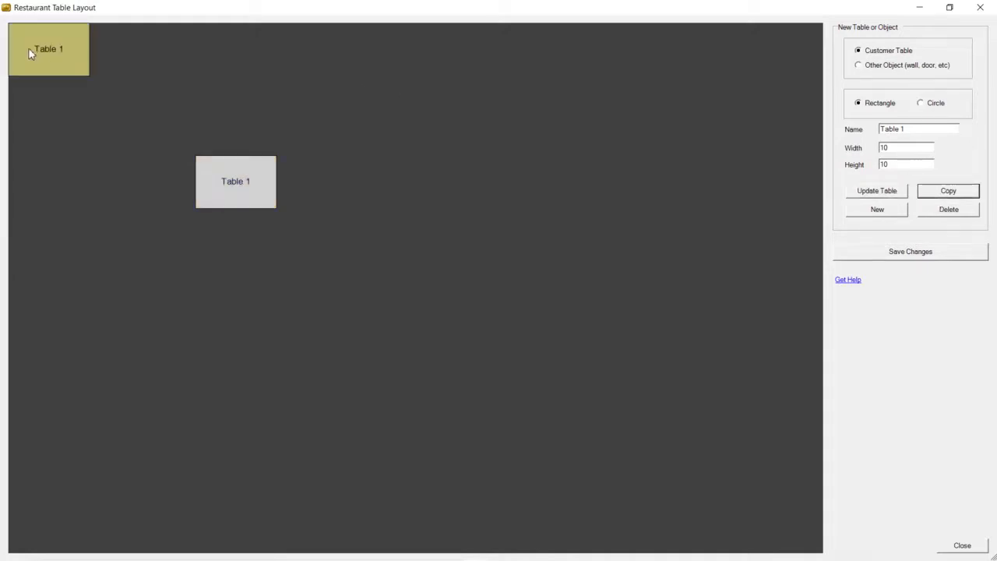
drag(29, 53, 203, 238)
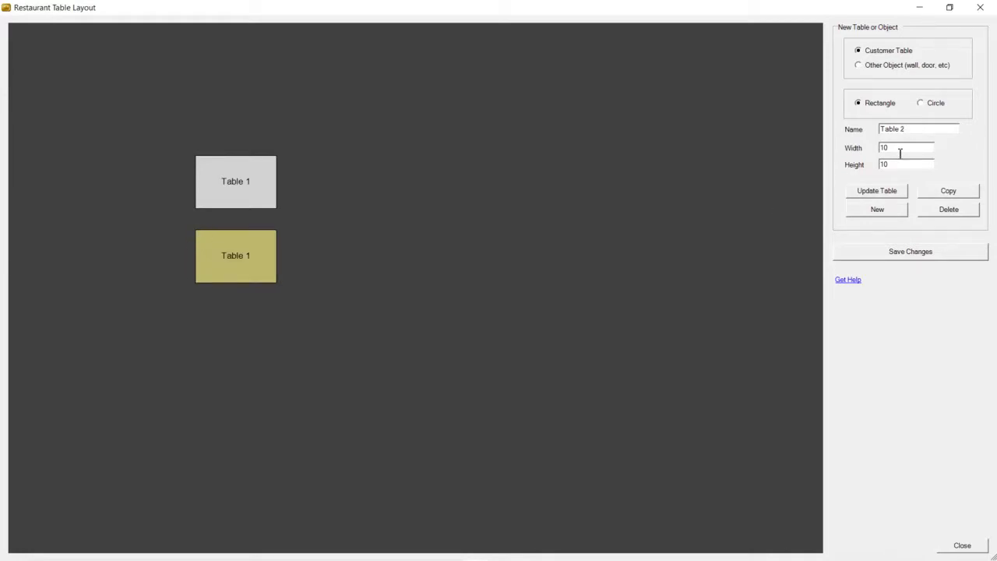
click(877, 190)
click(931, 192)
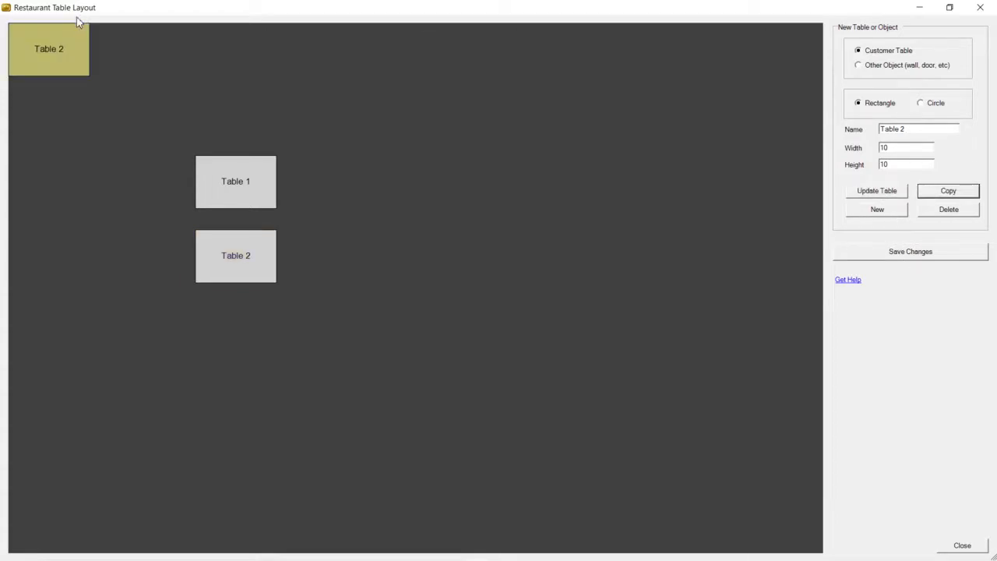
mouse_move(24, 43)
mouse_down()
mouse_move(358, 167)
mouse_move(328, 165)
mouse_up()
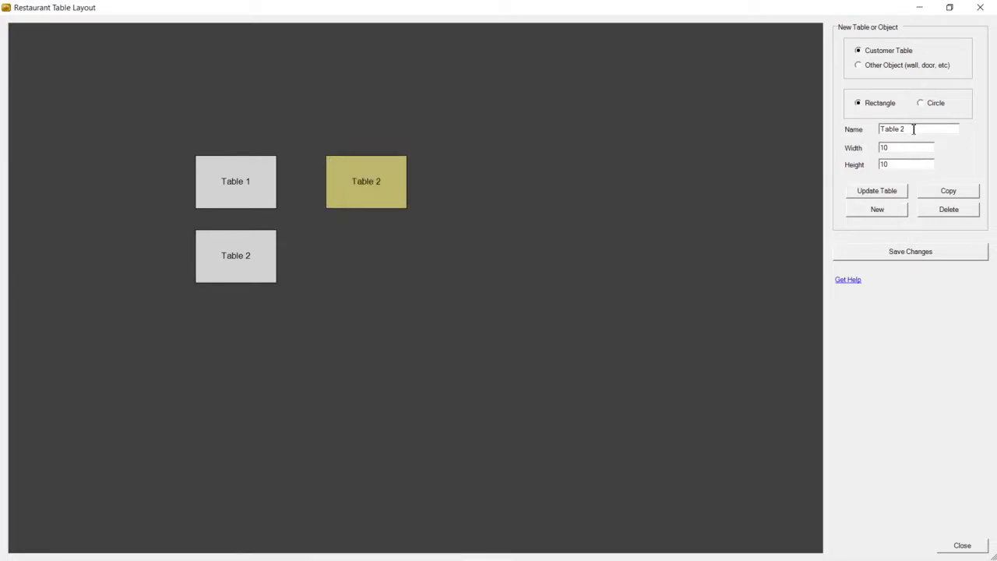
click(889, 194)
click(921, 104)
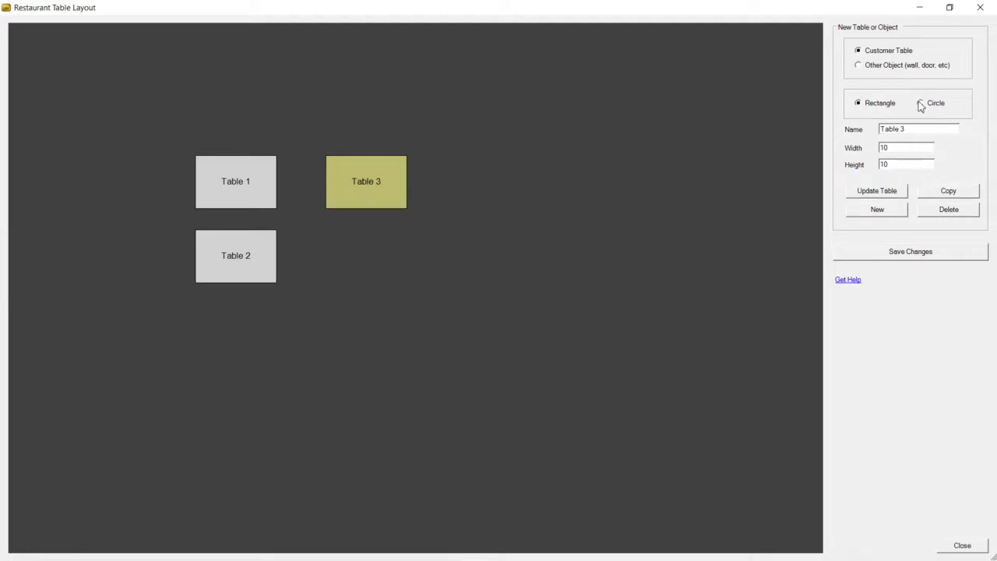
Add a new circle table named Round Table 1 with width 15 and height 15
click(877, 208)
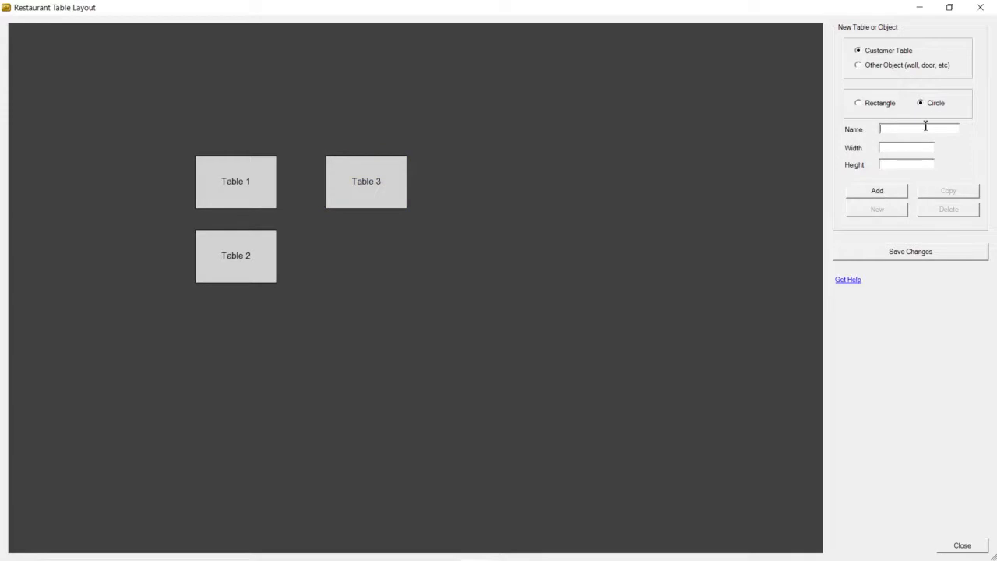
text(Round)
text( Tabl)
key(BackSpace)
key(BackSpace)
text(bl)
text(e 1)
click(913, 148)
text(15)
click(908, 163)
text(15)
click(877, 191)
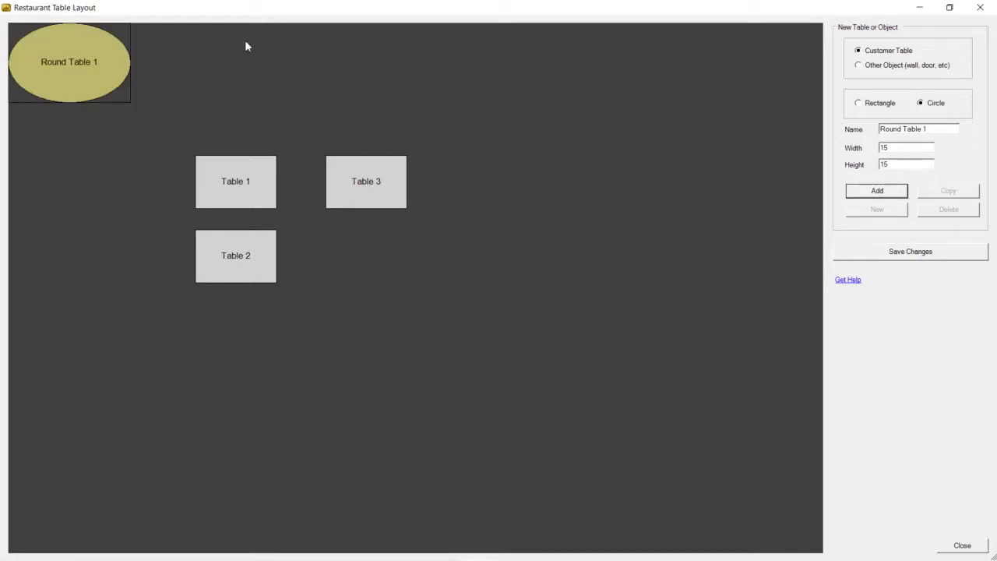
Position Round Table 1 below the rectangular tables and select it
drag(67, 40, 392, 283)
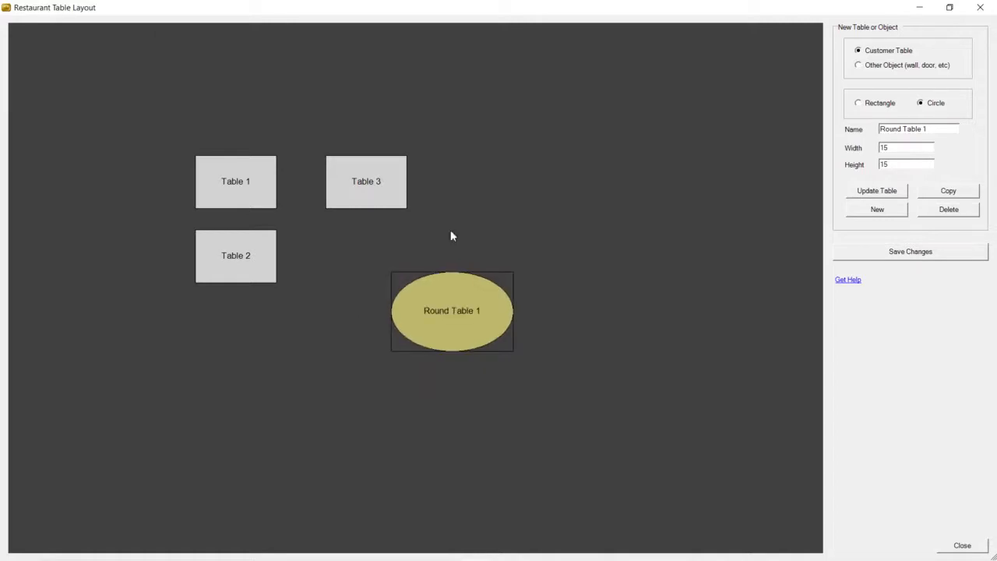
click(566, 156)
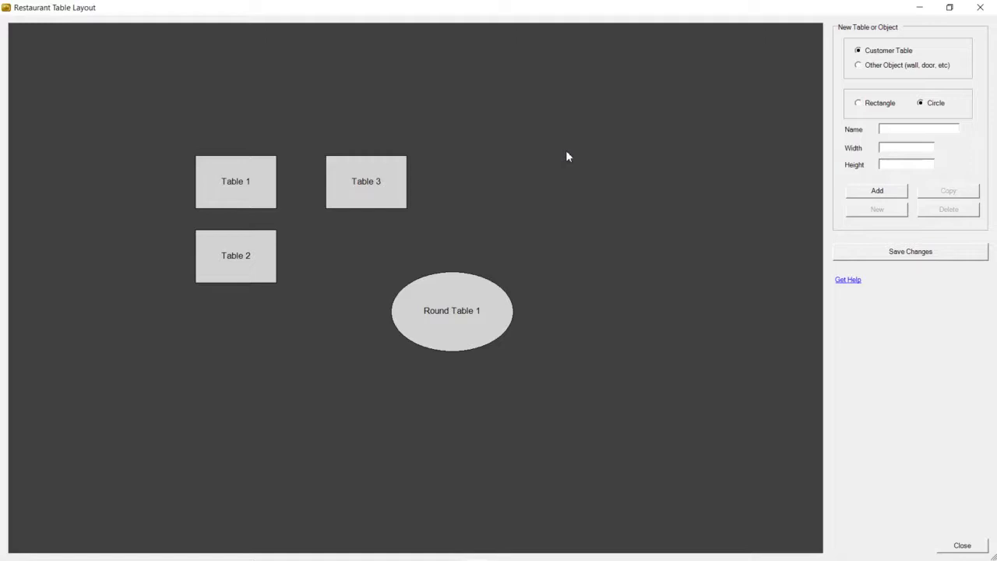
click(463, 307)
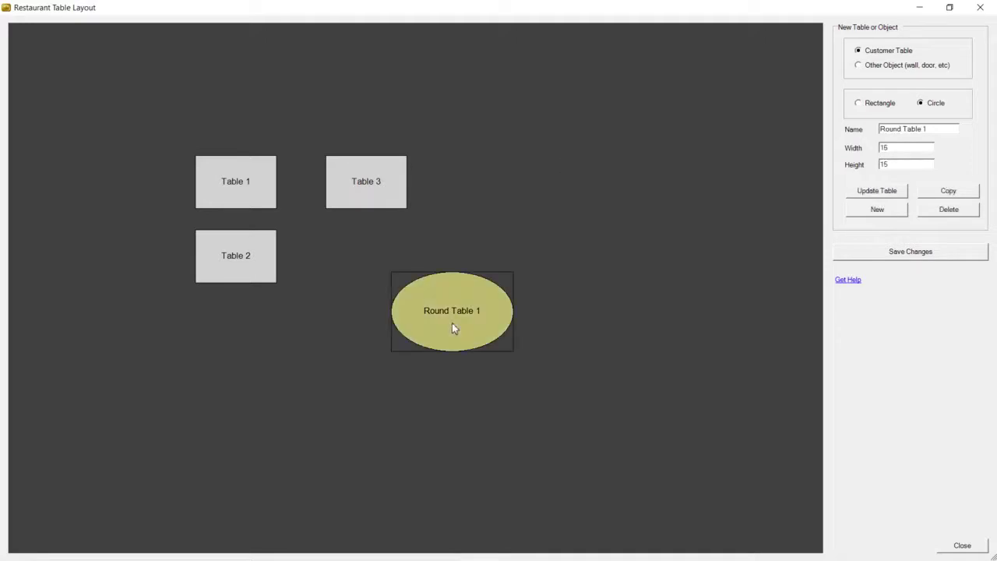
Copy Round Table 1 to its right and rename the copy Round Table 2
click(947, 191)
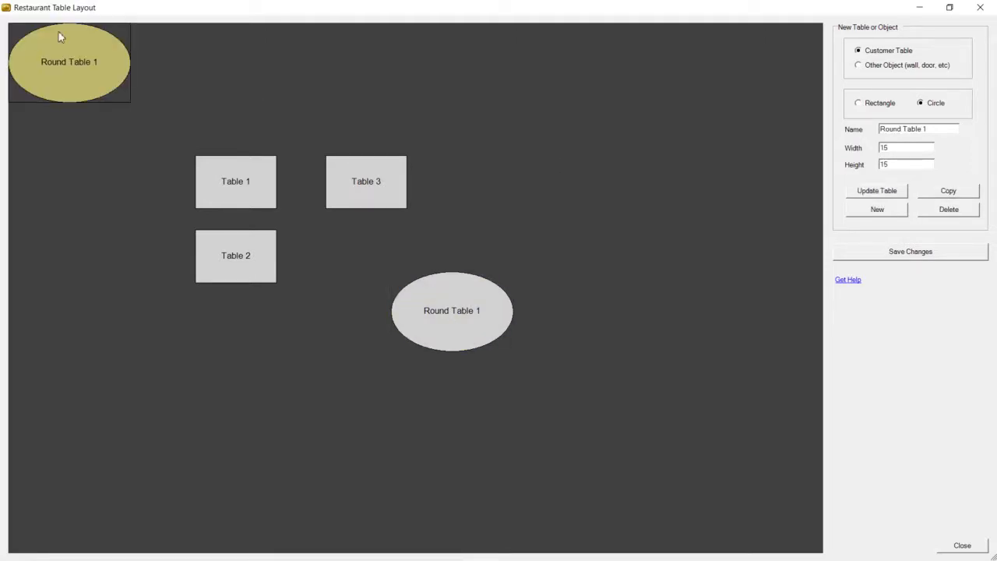
mouse_move(58, 35)
mouse_down()
mouse_move(402, 400)
mouse_move(555, 283)
mouse_up()
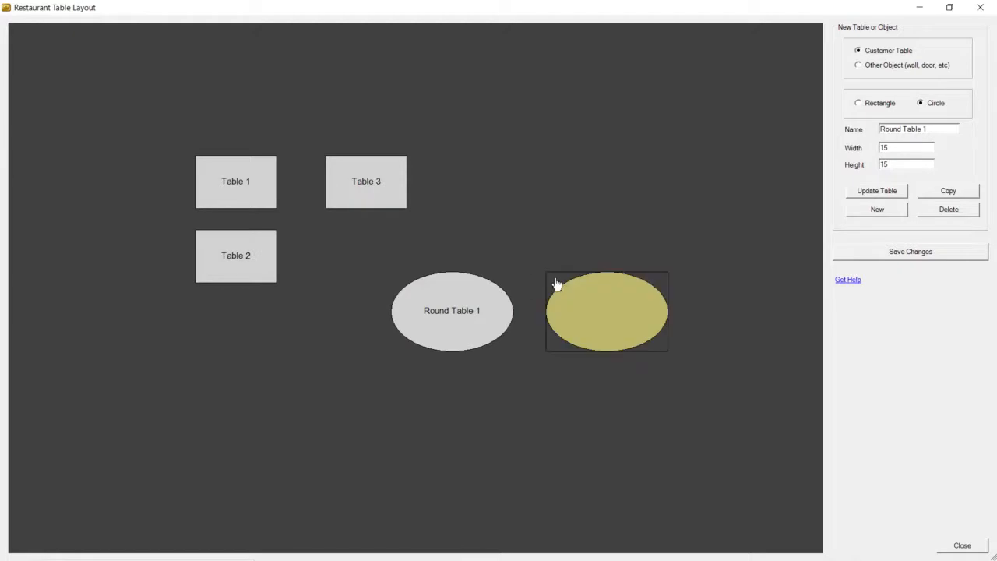
click(956, 130)
click(894, 192)
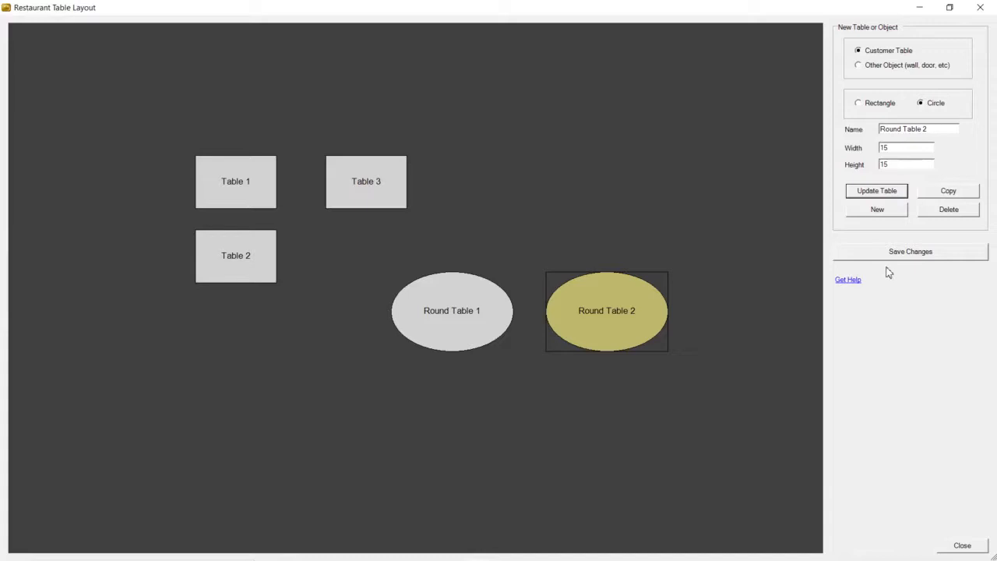
Save the table layout, confirm, and close the layout editor
click(917, 254)
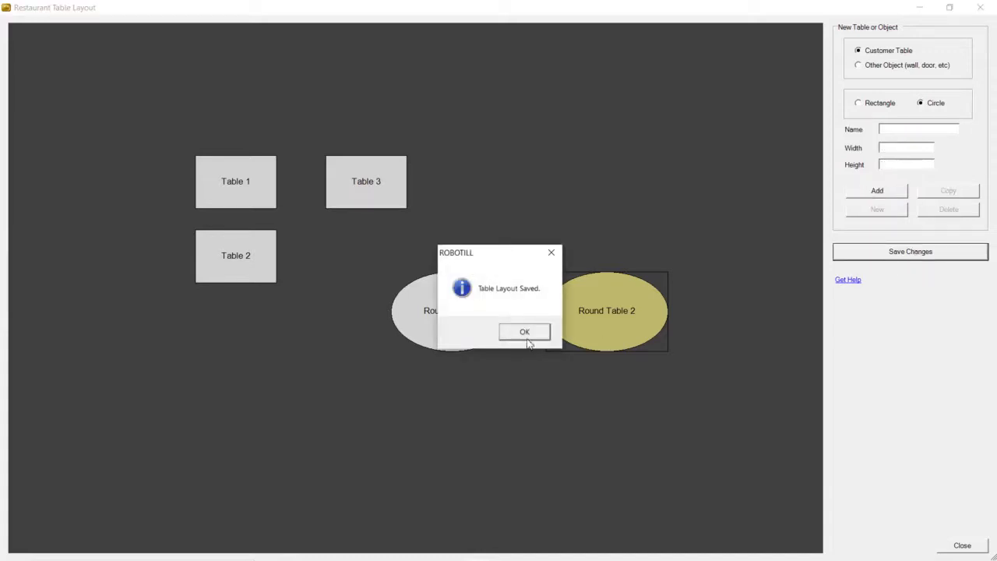
click(524, 332)
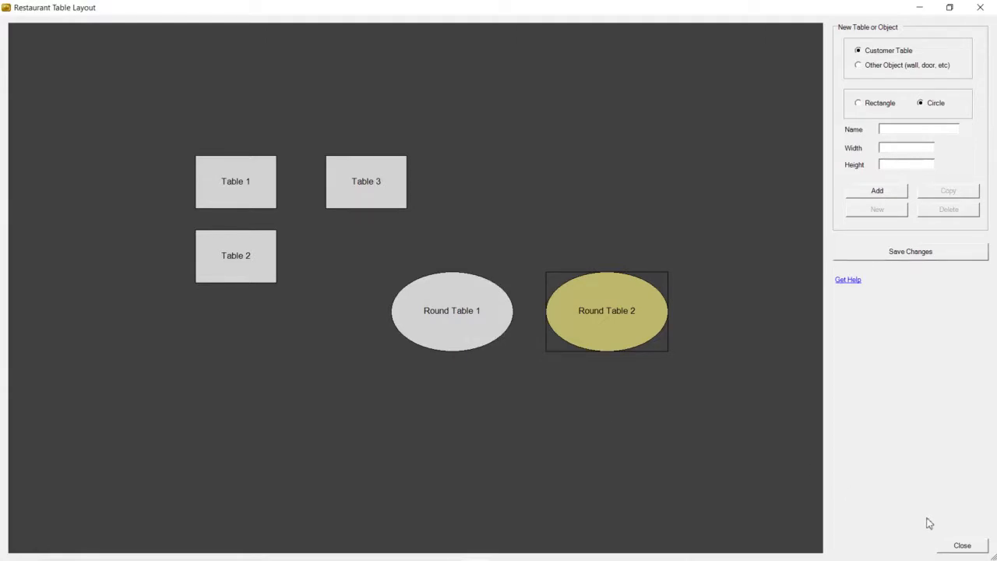
click(962, 545)
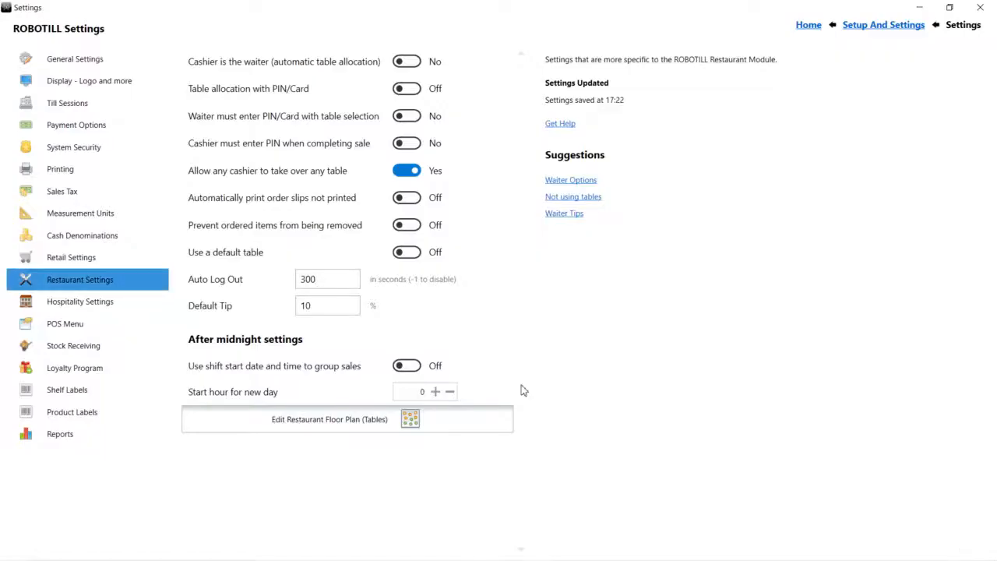
Return to Setup and Settings and show the Users list
click(878, 31)
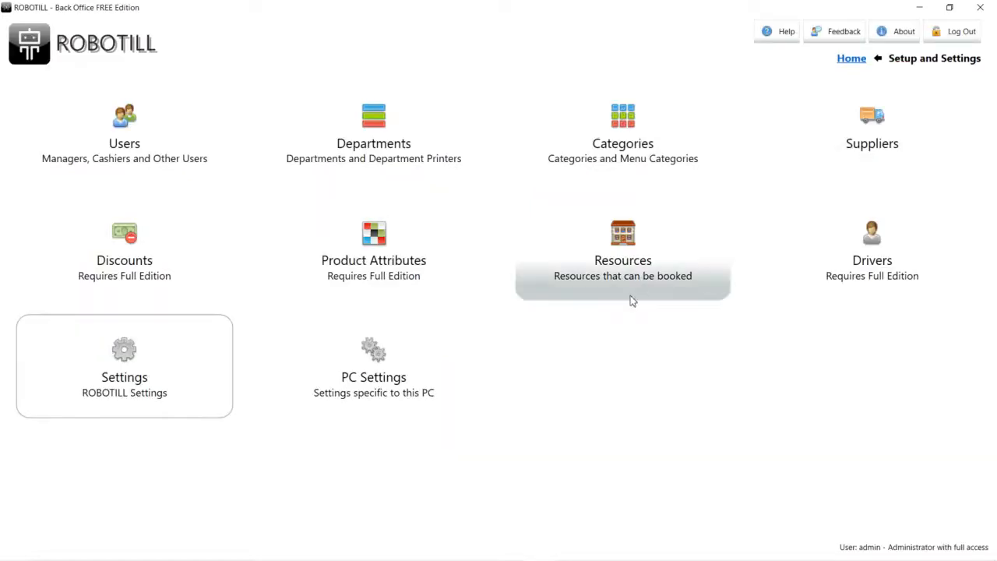
click(134, 129)
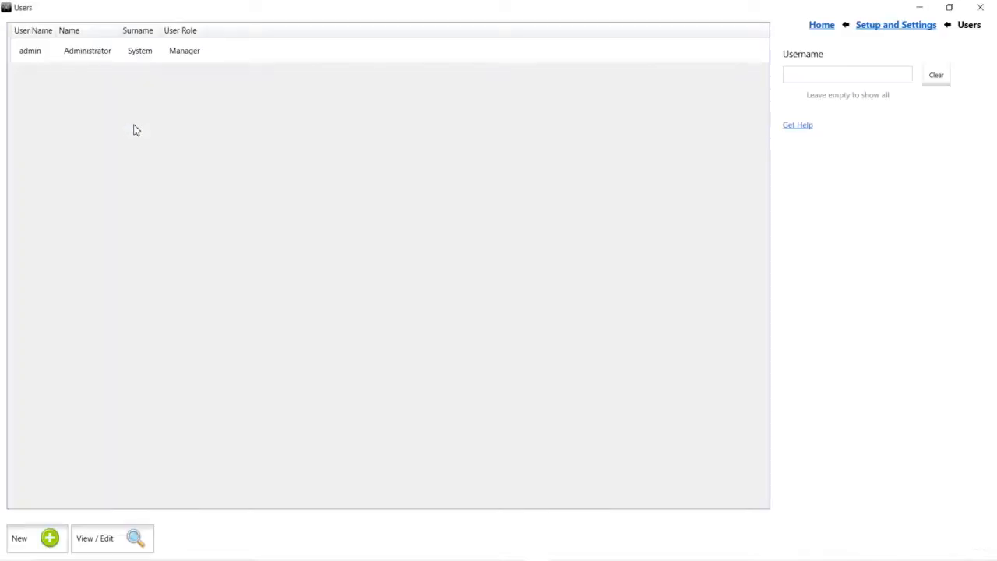
click(44, 550)
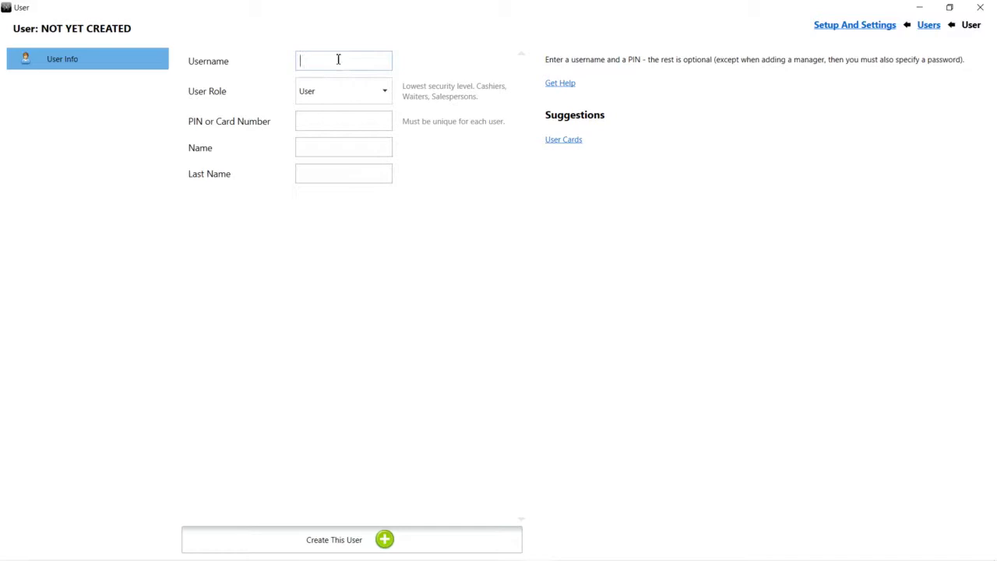
text(Mike)
click(327, 120)
text(1111)
text(1)
click(330, 542)
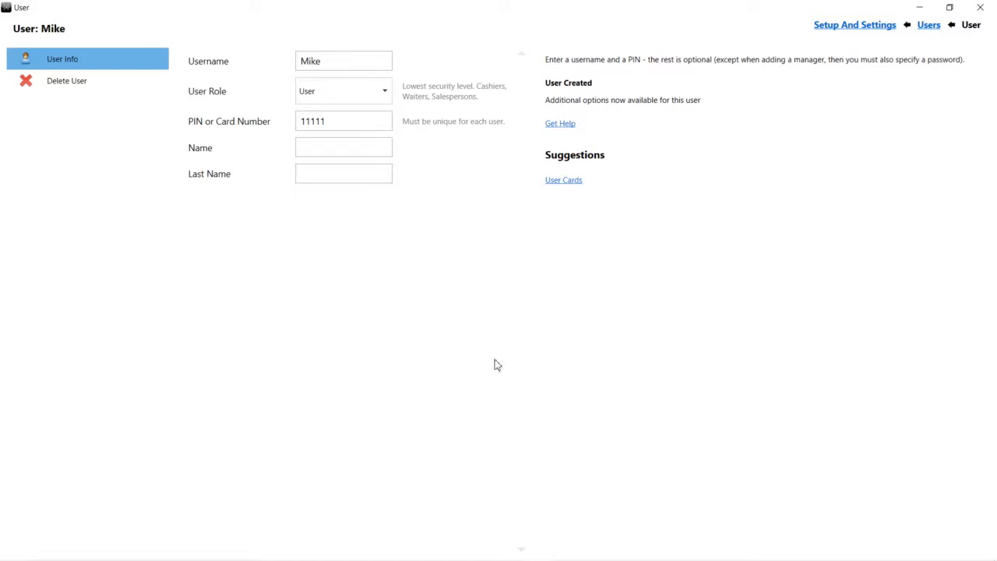
click(929, 24)
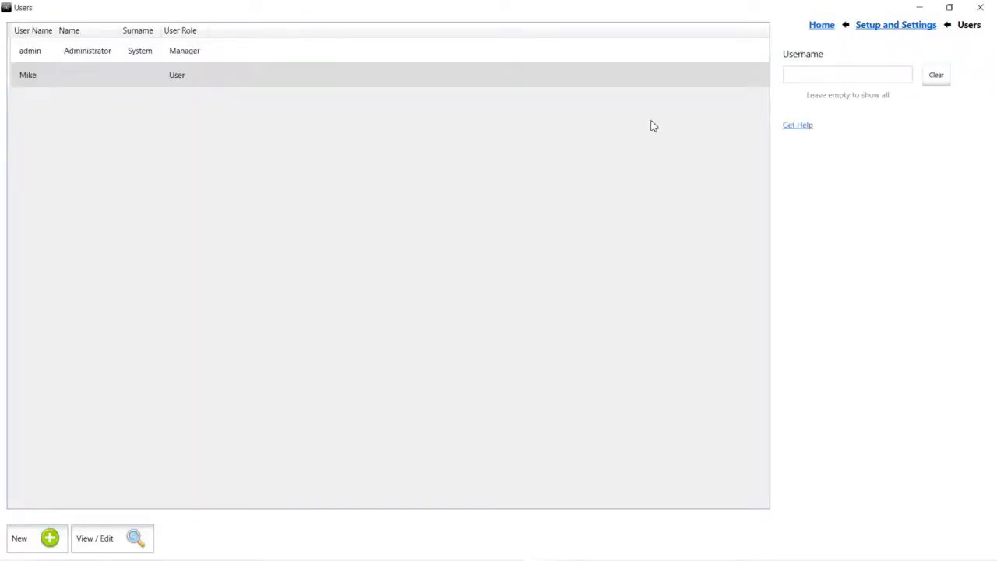
click(39, 538)
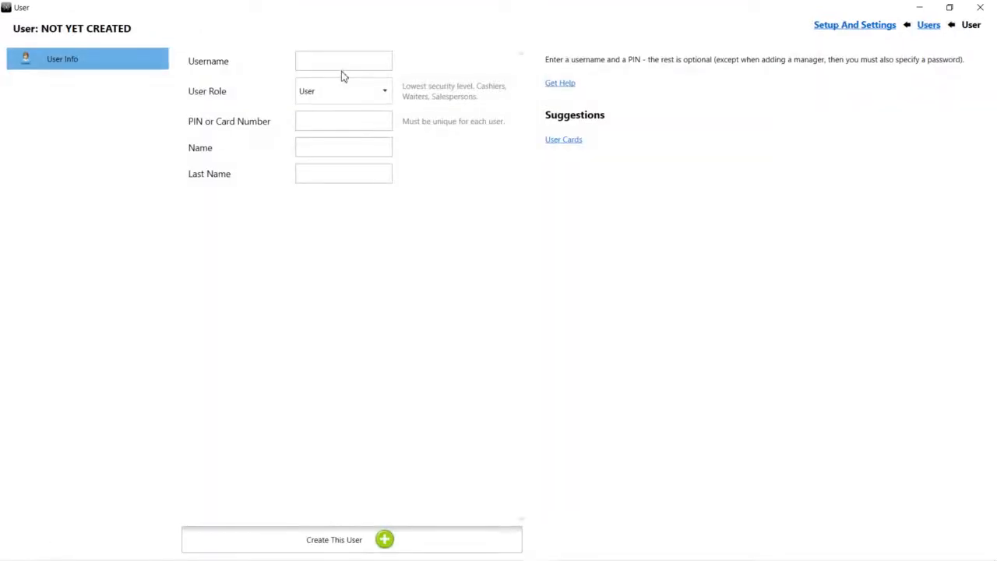
text(James)
click(314, 121)
text(22222)
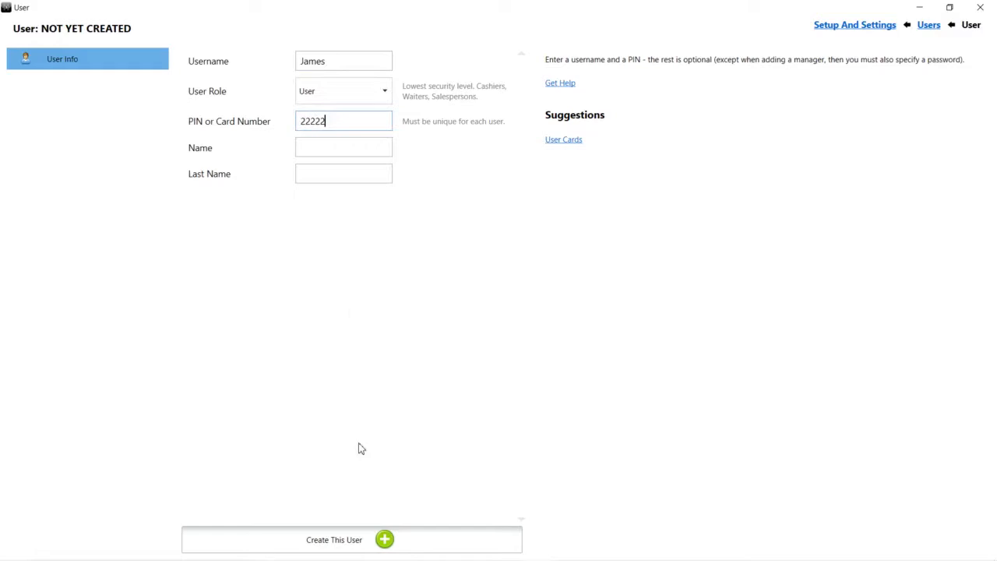
click(362, 539)
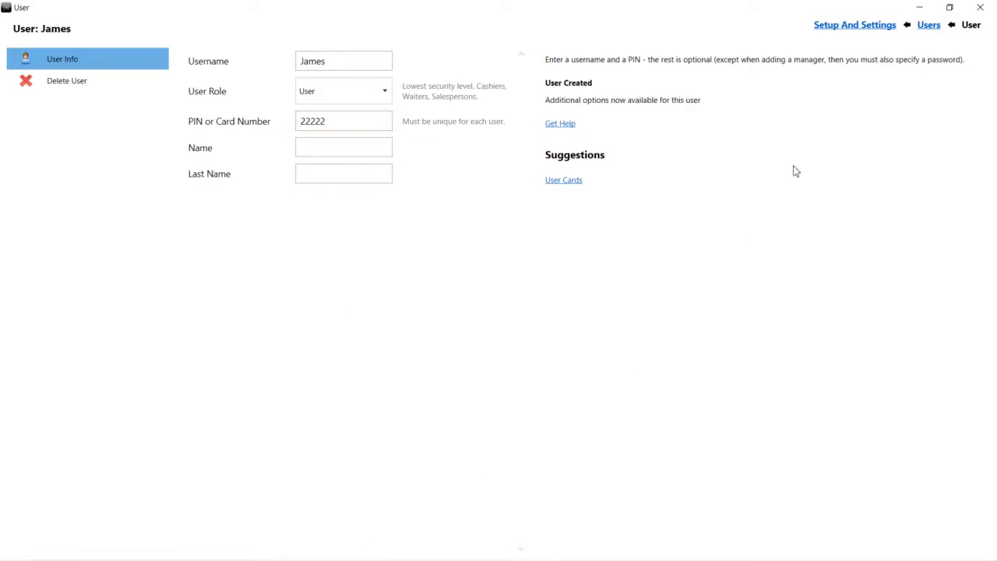
click(855, 25)
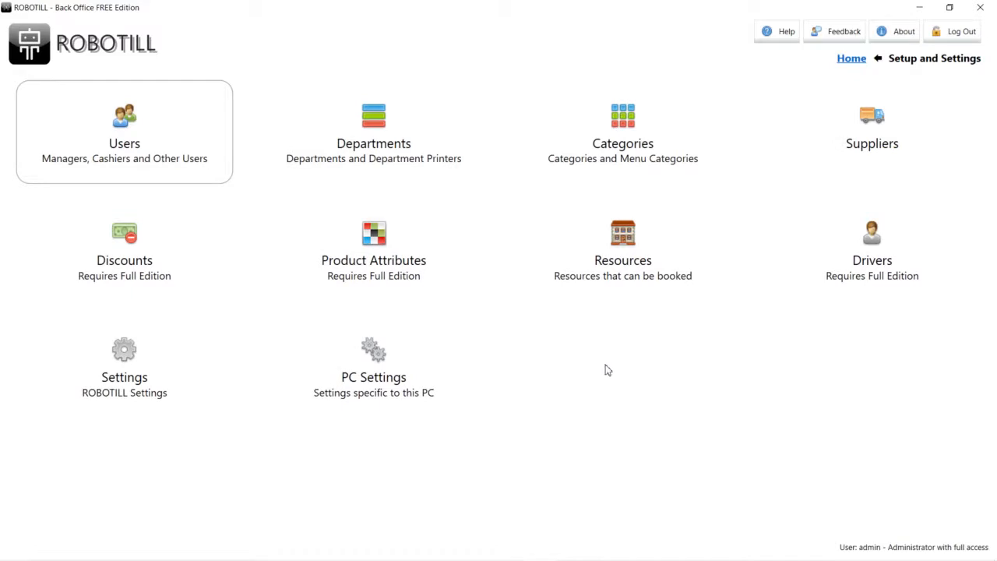
From Home, go to Products and Stock > Products and start a new product form
click(852, 59)
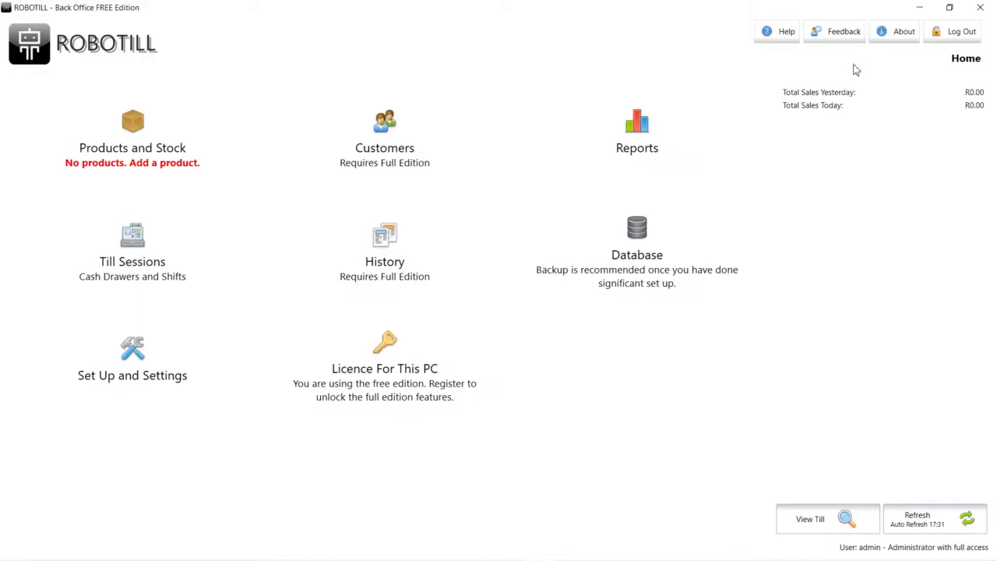
click(149, 134)
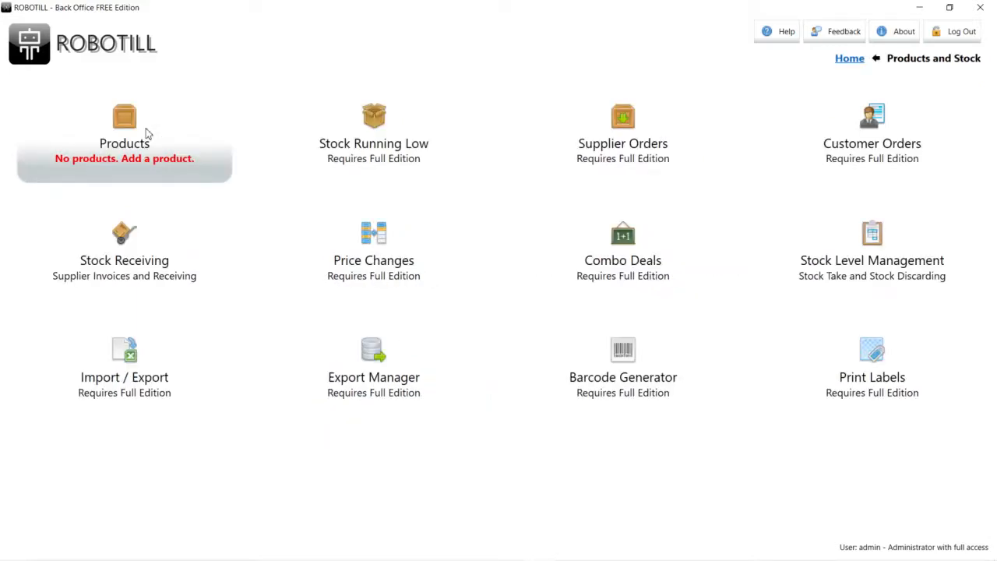
click(148, 134)
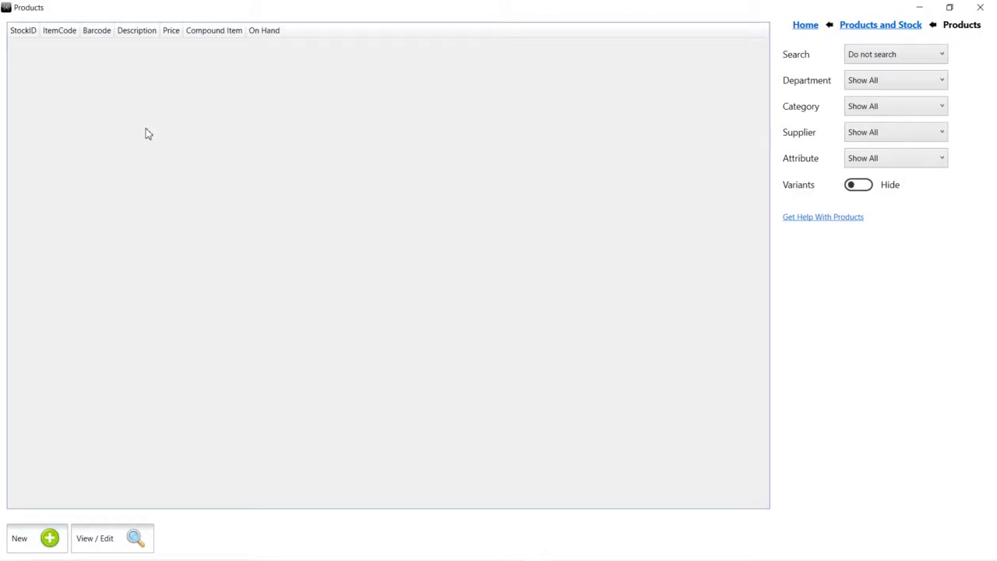
click(34, 548)
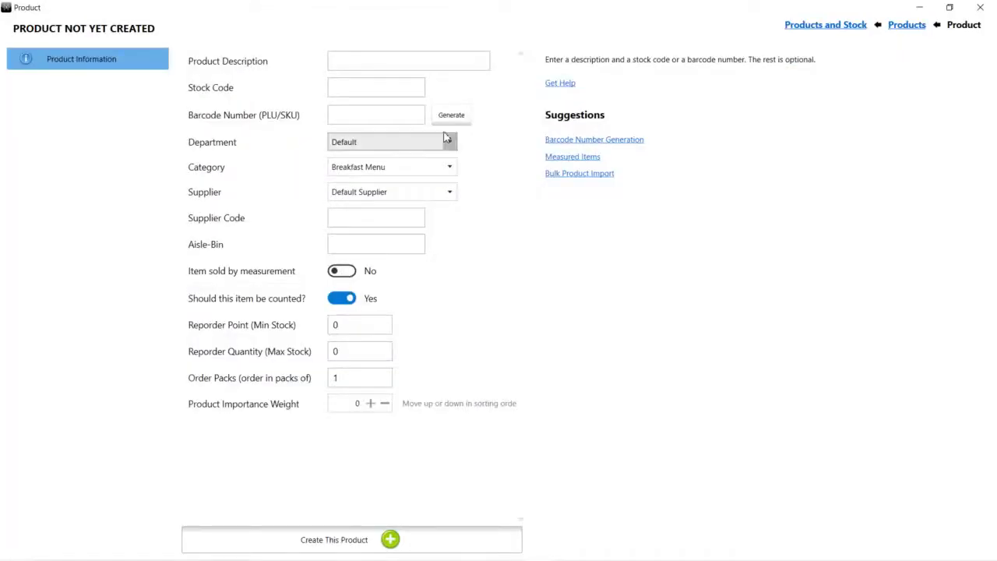
Enter description Filter Coffee, stock code COFFEE, category Drinks, and create the product
click(439, 65)
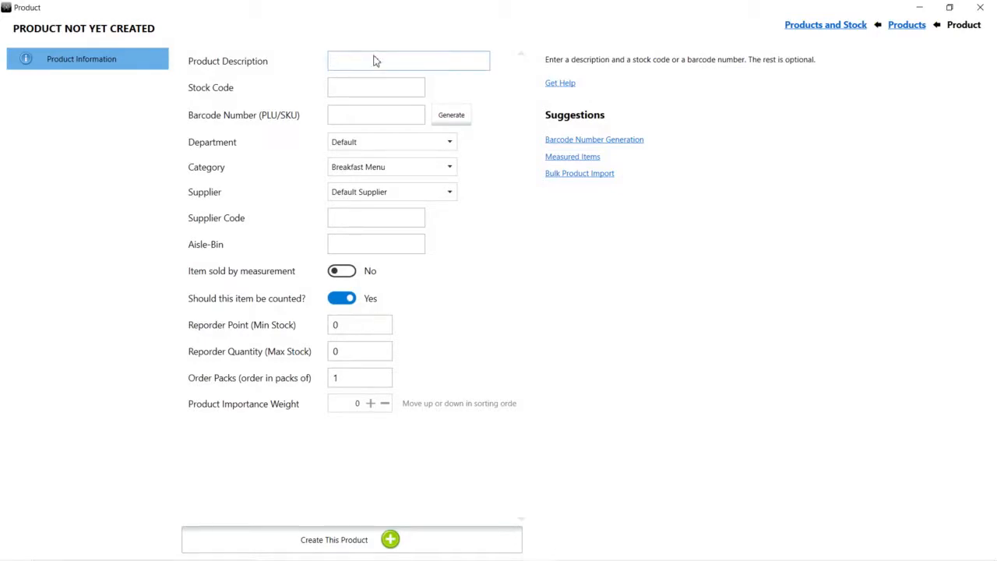
text(F)
text(ilter Coffe)
text(e)
text(COFFE)
text(E)
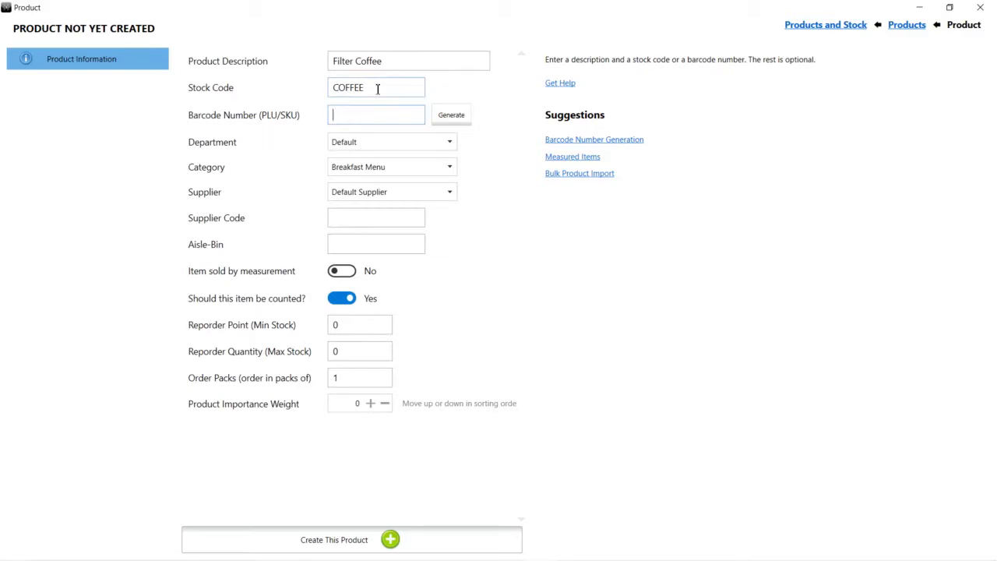
click(377, 88)
click(377, 170)
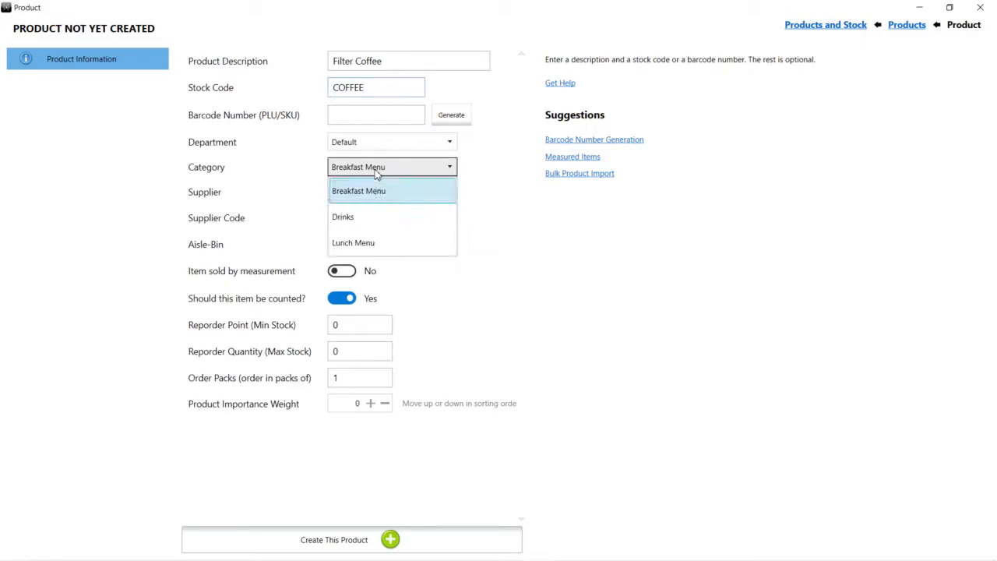
click(355, 217)
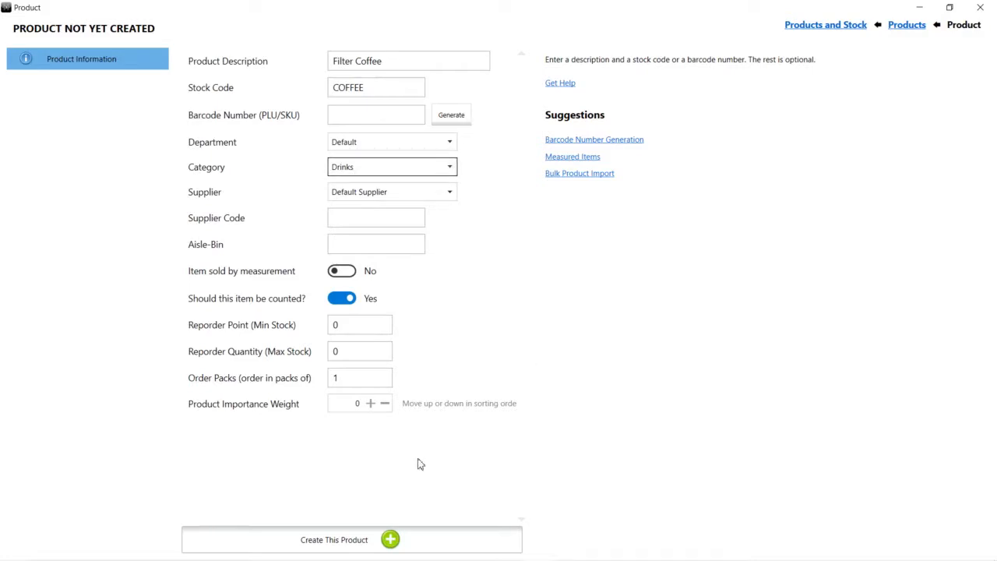
click(371, 538)
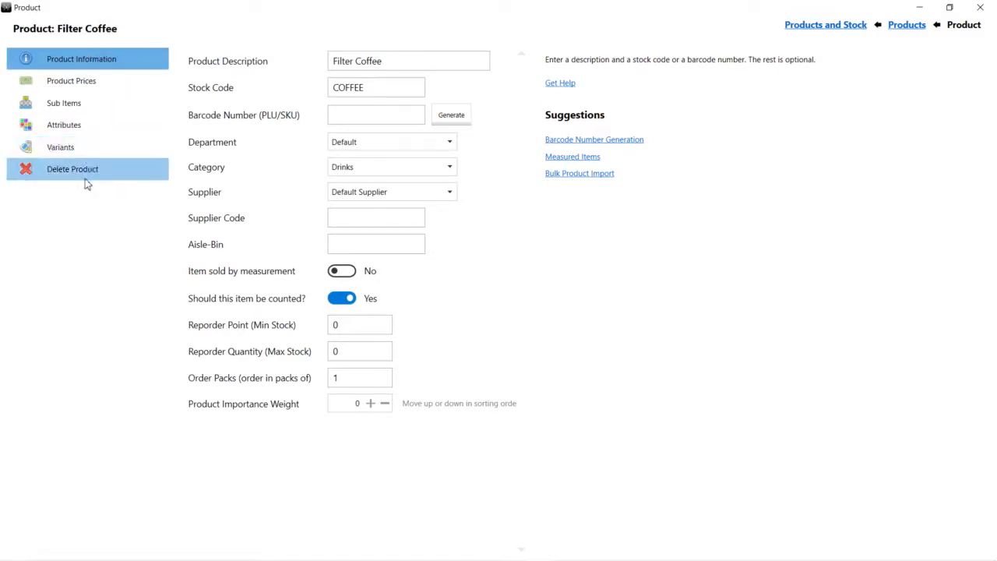
Set Filter Coffee's price including tax to 28.50, save, and return to the Products list
click(91, 85)
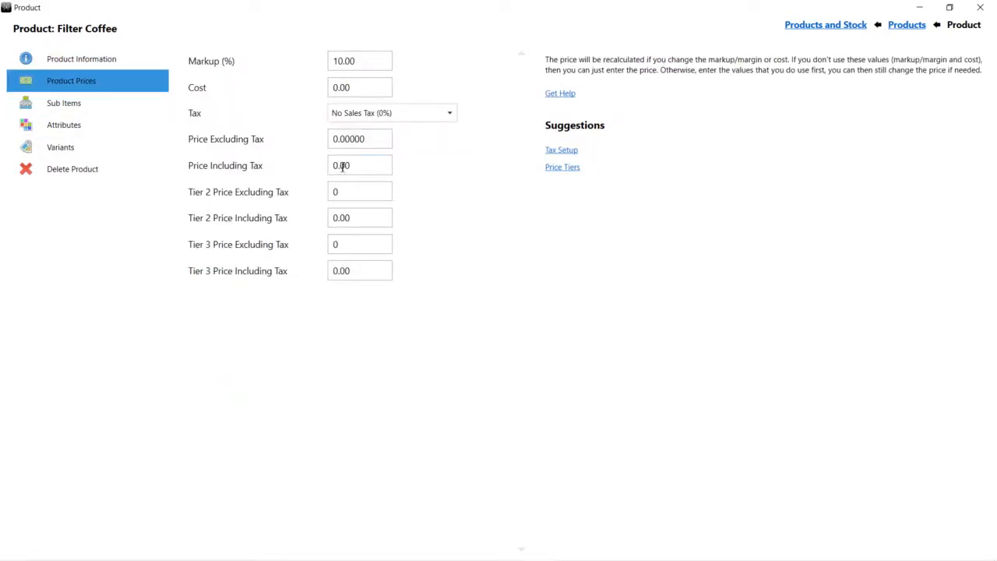
drag(362, 166, 309, 166)
text(2)
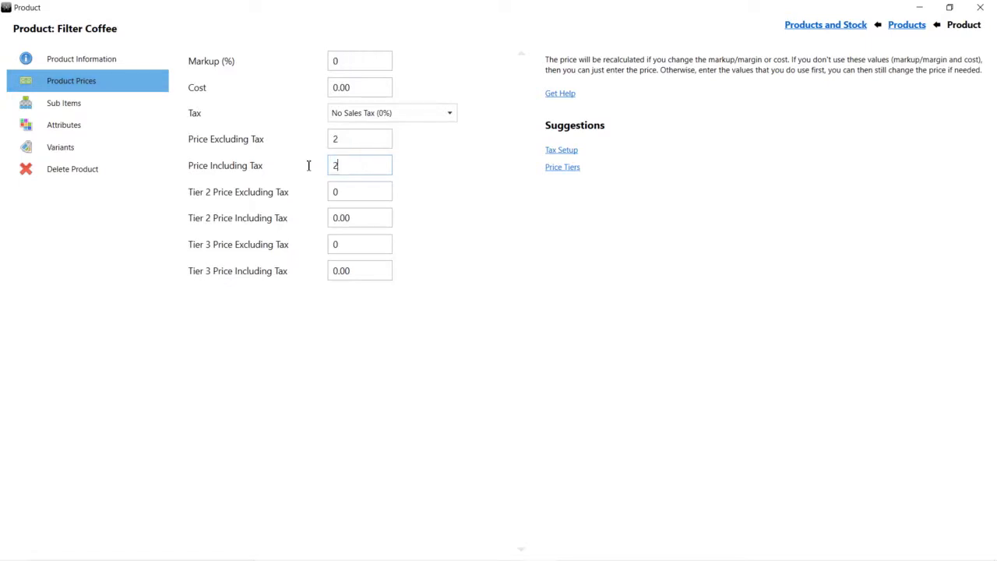
text(8.5)
text(0)
key(Return)
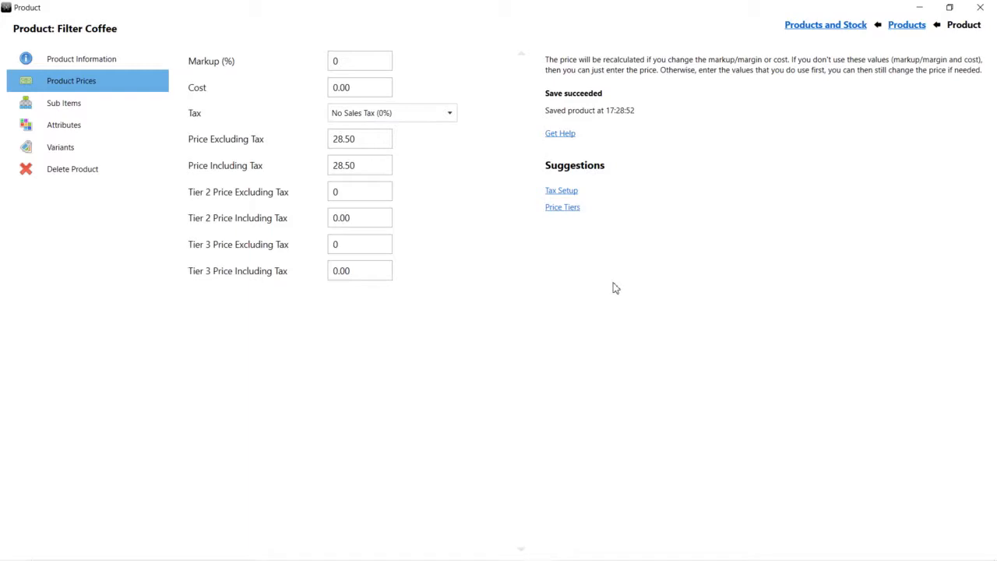
click(906, 24)
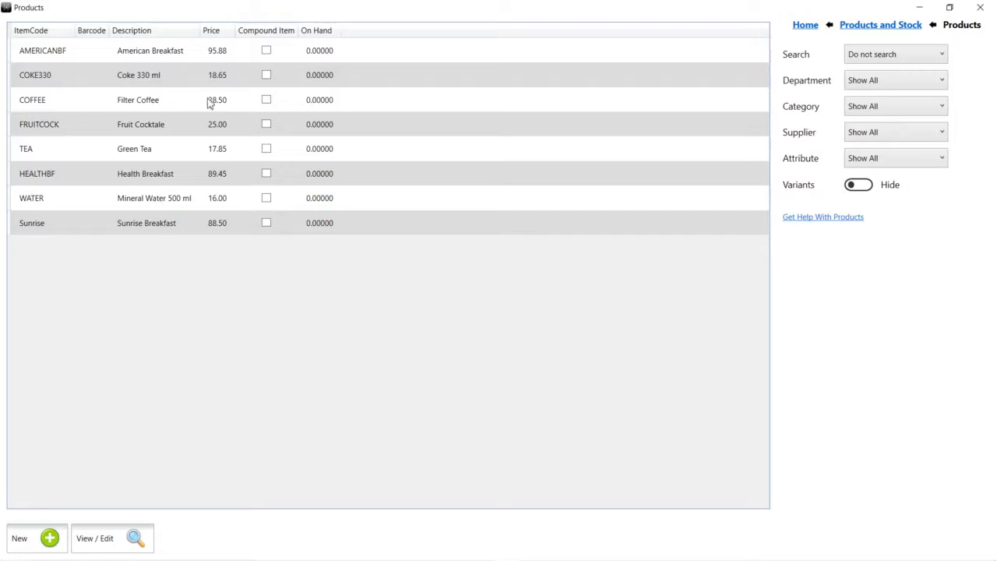
Filter products by Breakfast Menu, then by Drinks, and return to the Home screen
click(889, 108)
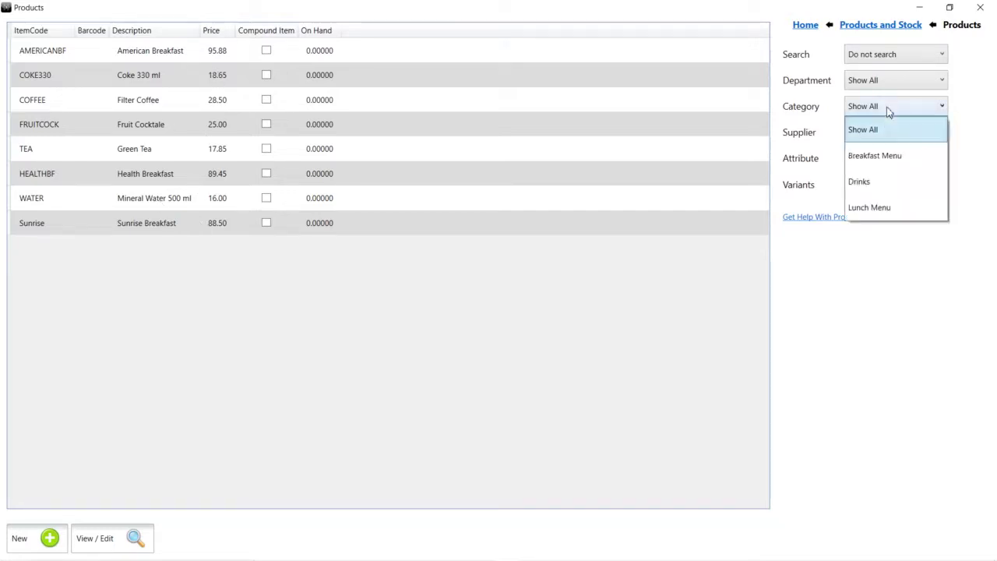
click(886, 156)
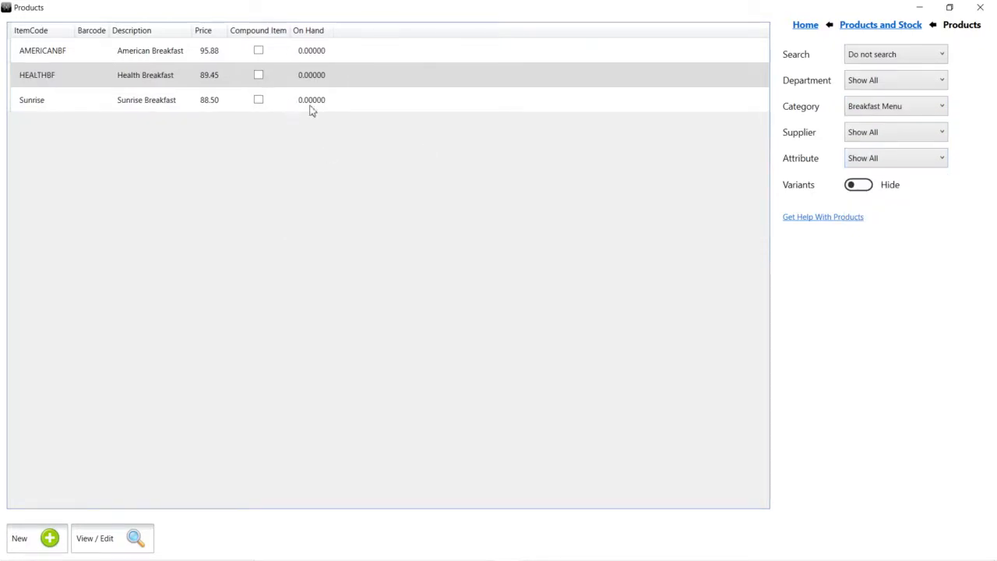
click(897, 111)
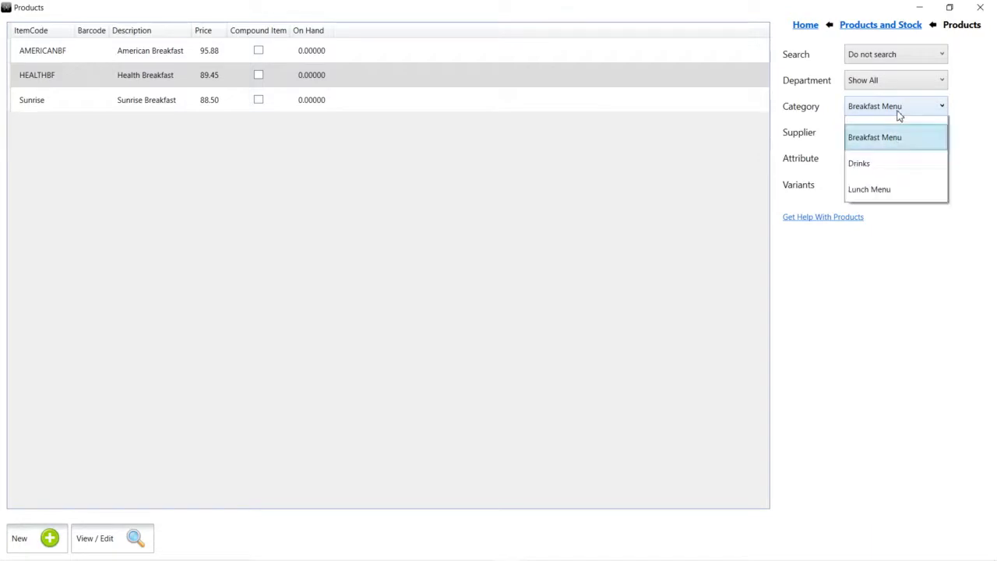
click(891, 180)
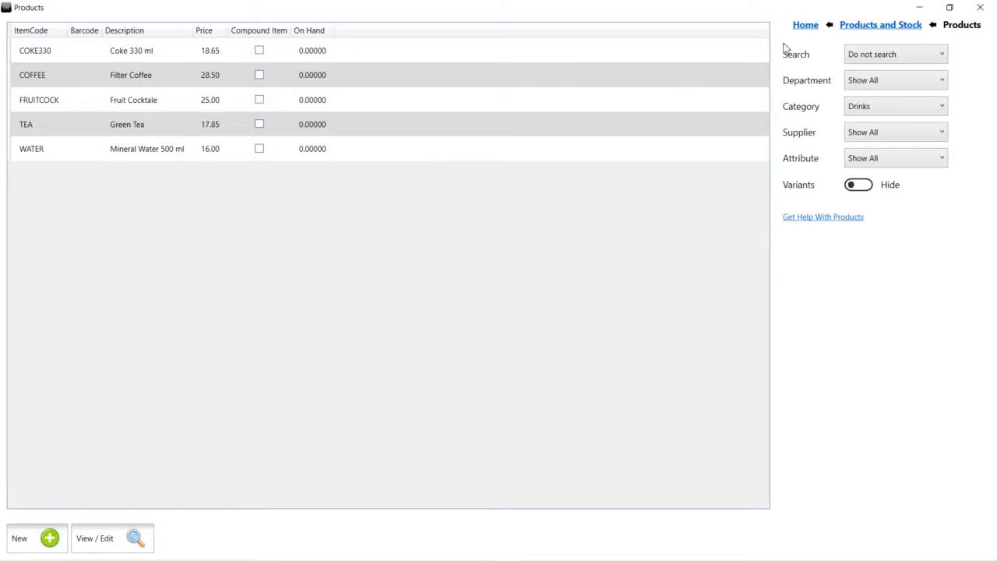
click(804, 27)
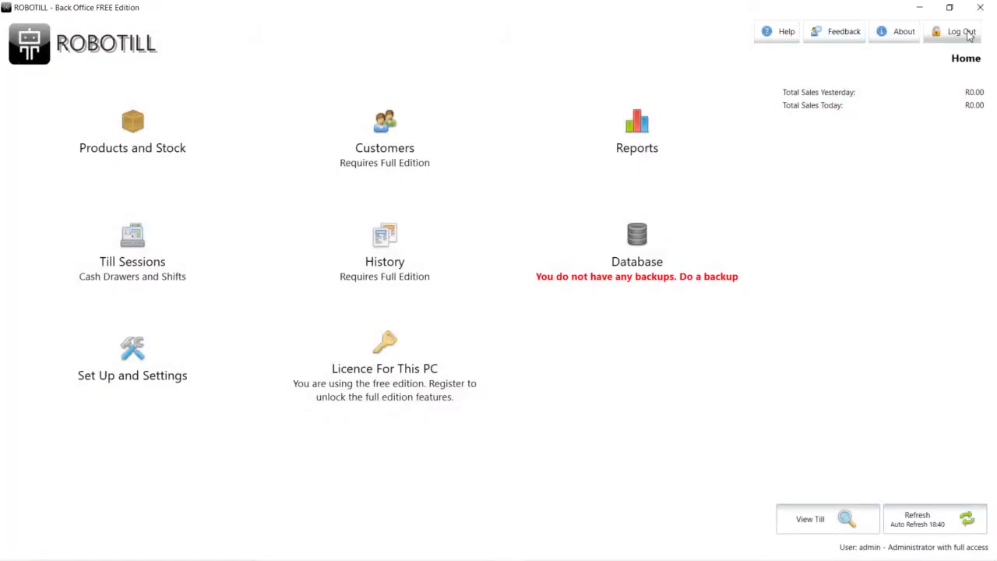
Log out and exit Back Office, then launch ROBOTILL Restaurant from the desktop
click(970, 34)
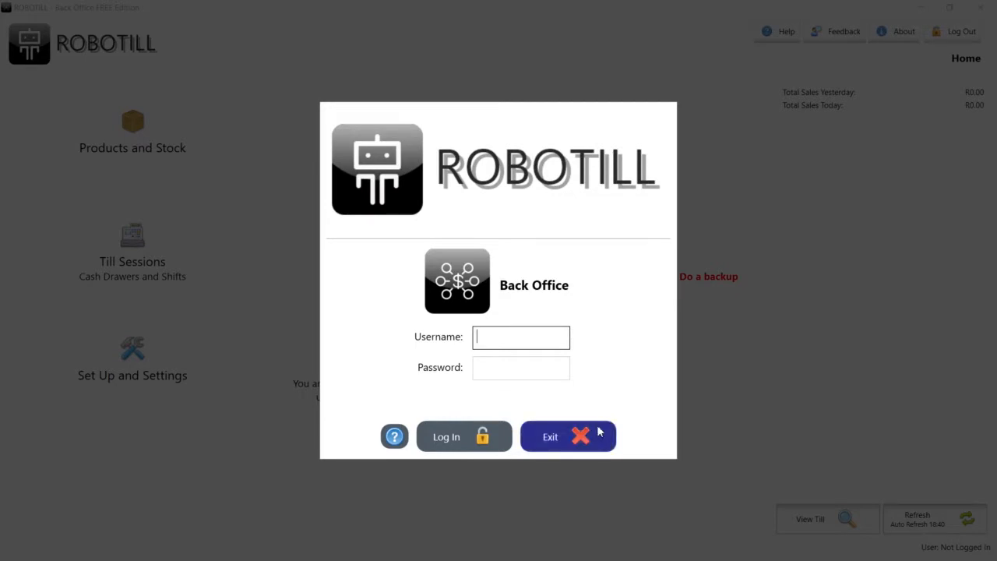
click(600, 431)
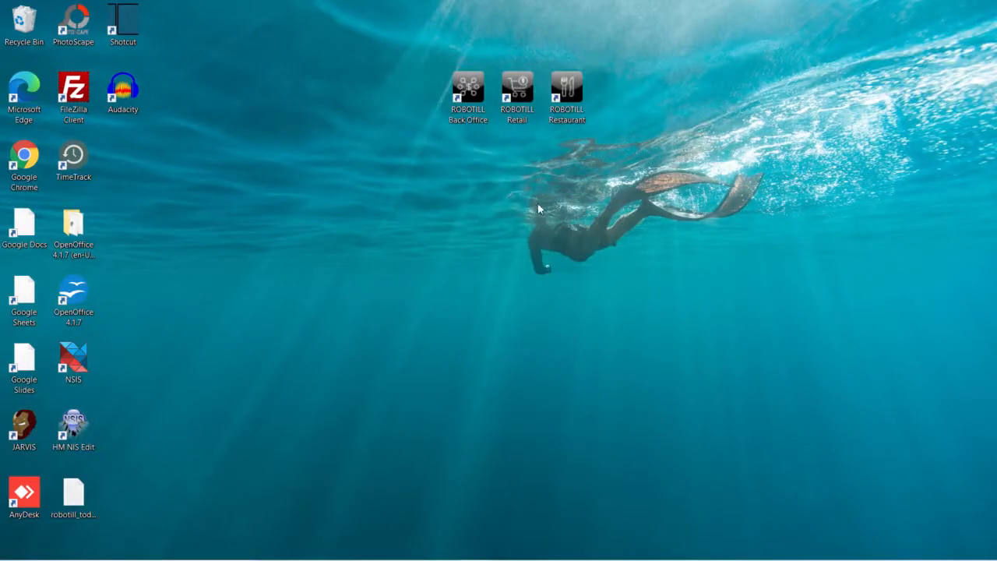
double_click(574, 99)
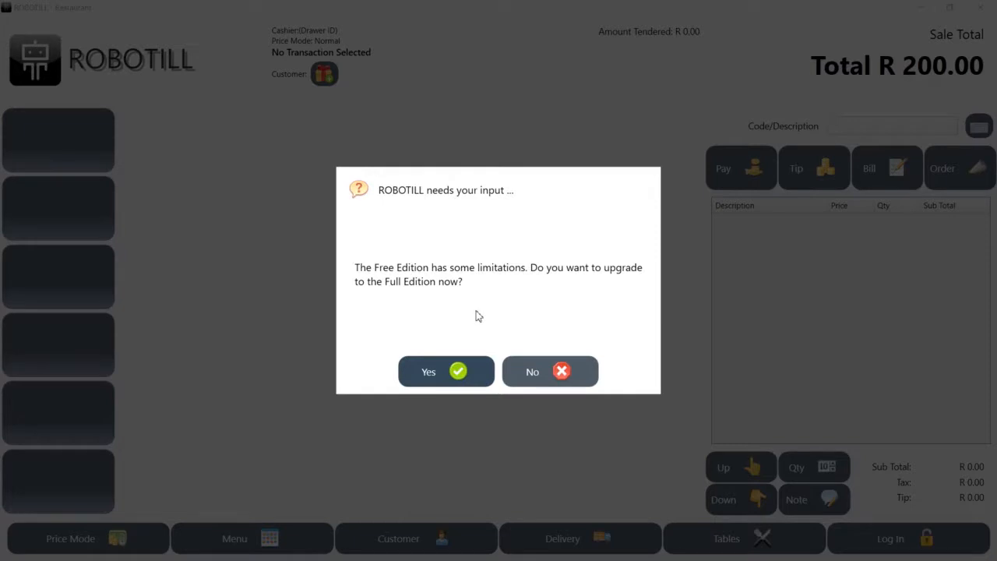
click(560, 374)
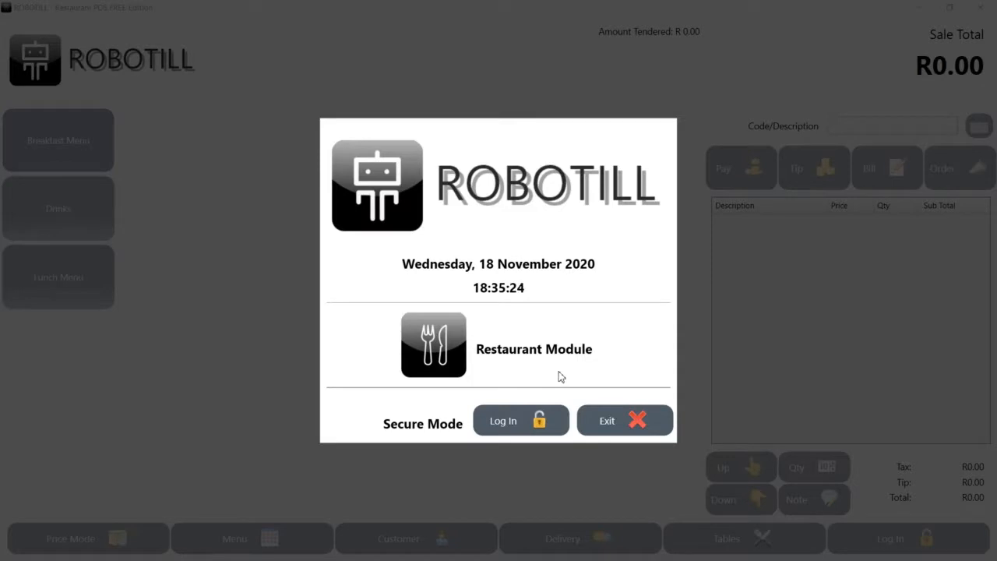
click(540, 423)
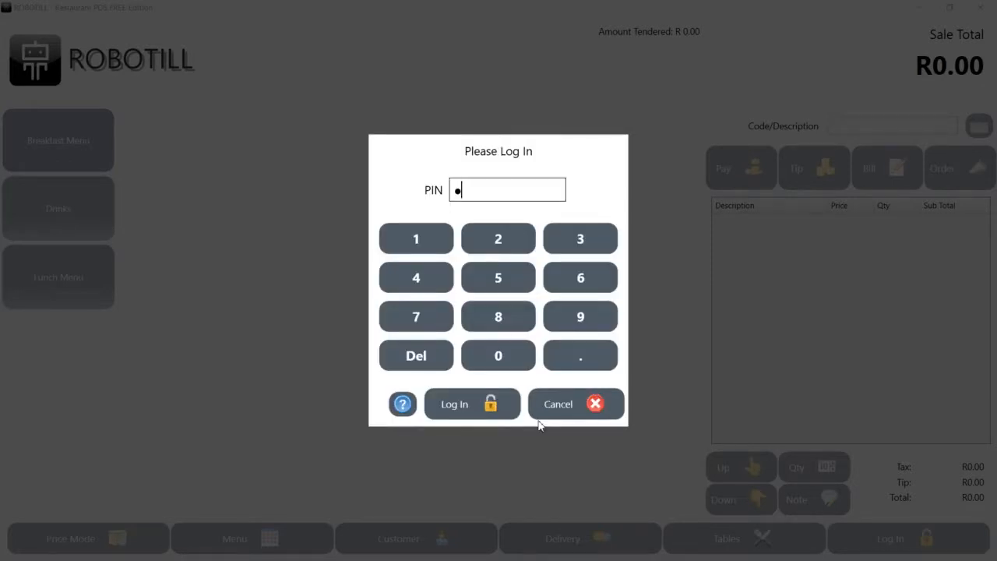
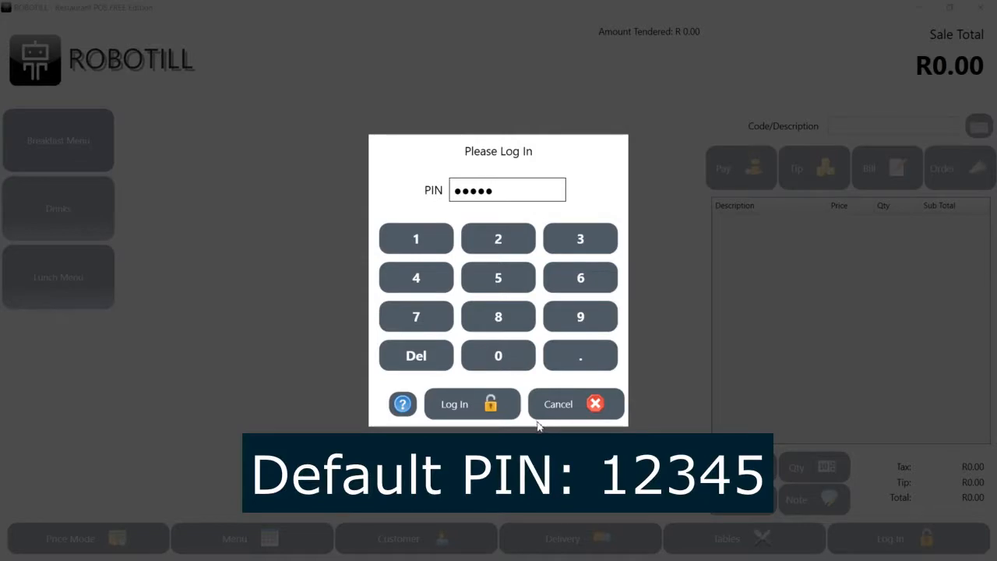
click(499, 413)
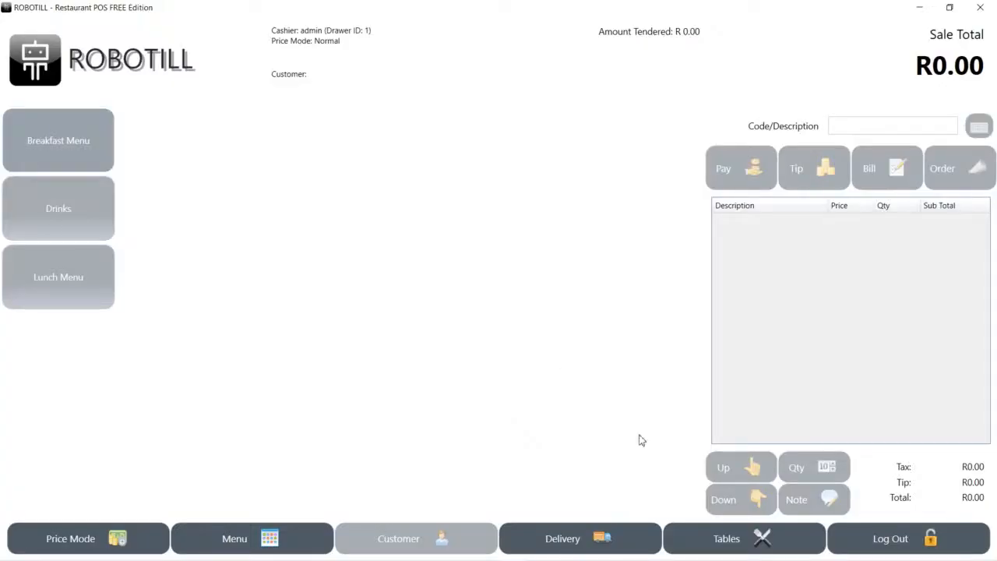
Select Table 3 from the table layout and assign waiter Mike to its sale
click(725, 539)
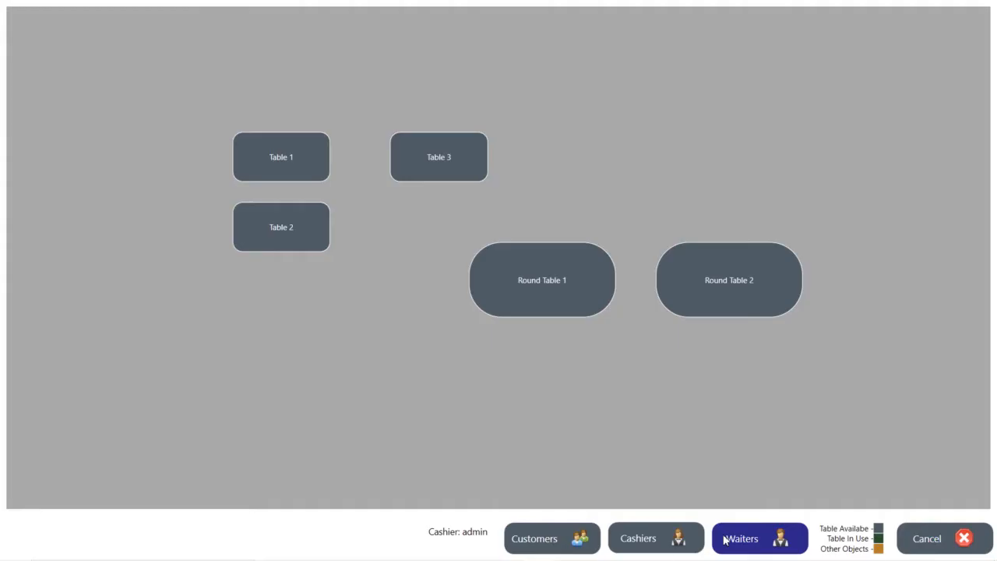
click(411, 164)
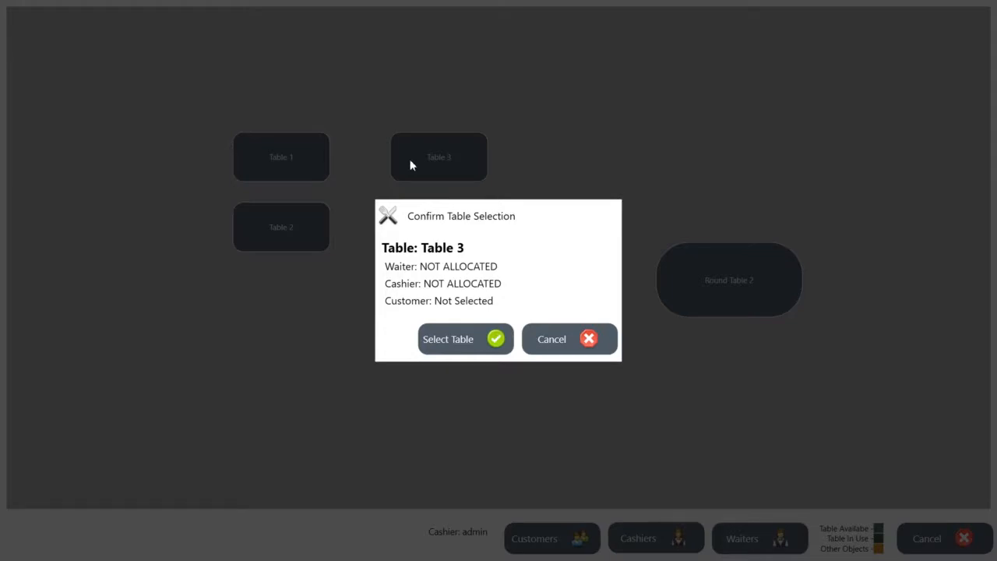
click(464, 339)
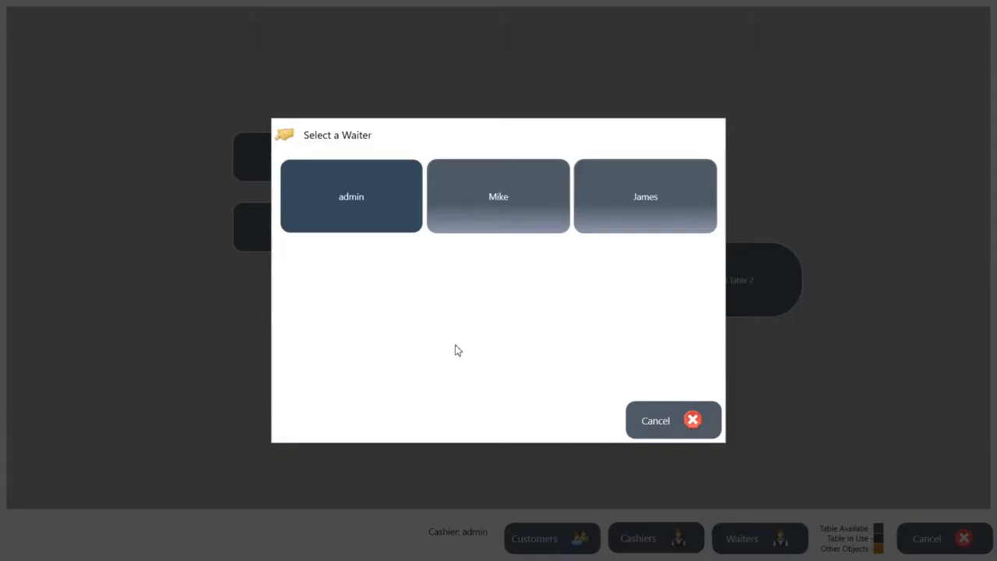
click(497, 197)
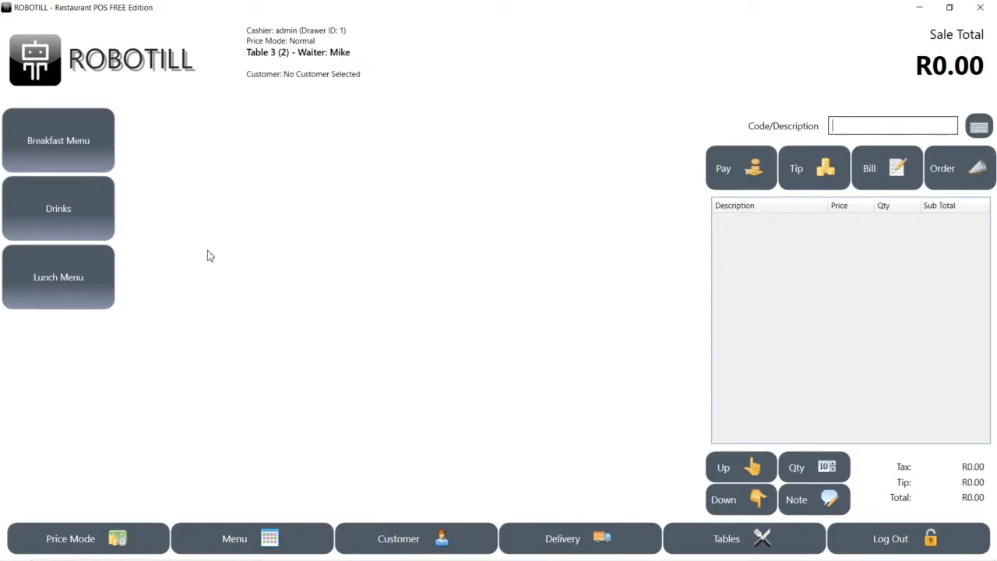
Add Health Breakfast, American Breakfast, Coke 330 ml and Filter Coffee to Table 3's order
click(78, 154)
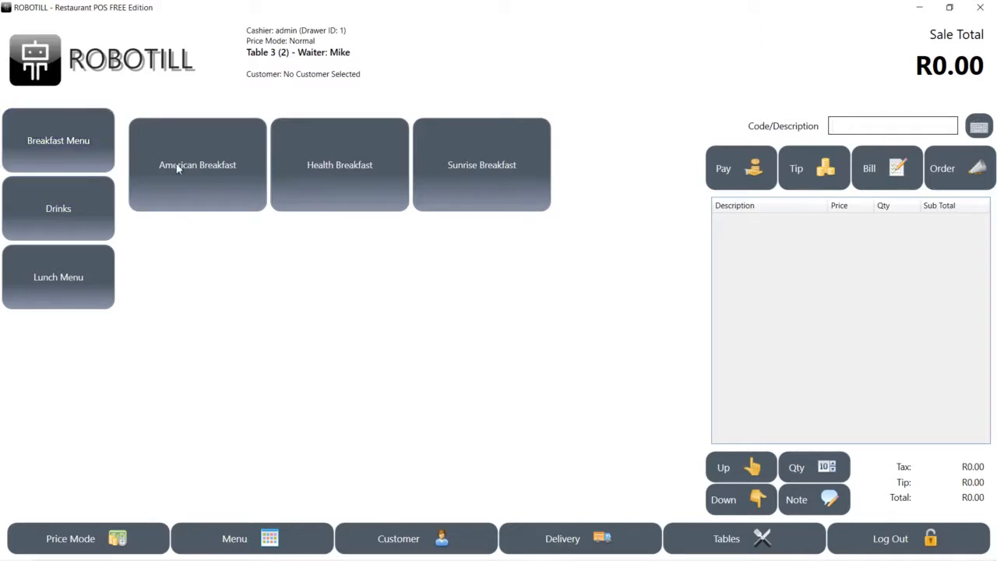
click(316, 166)
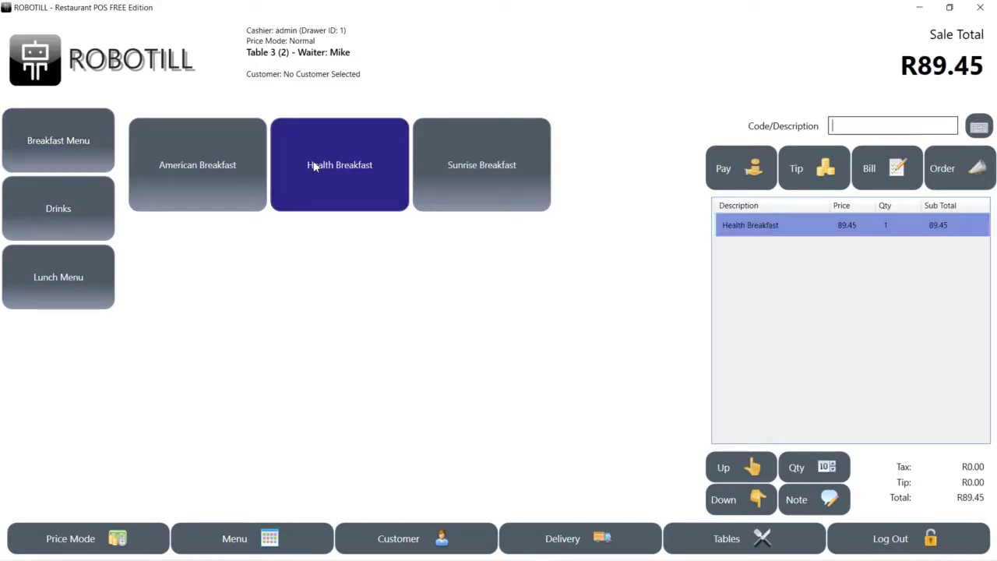
click(177, 168)
click(62, 207)
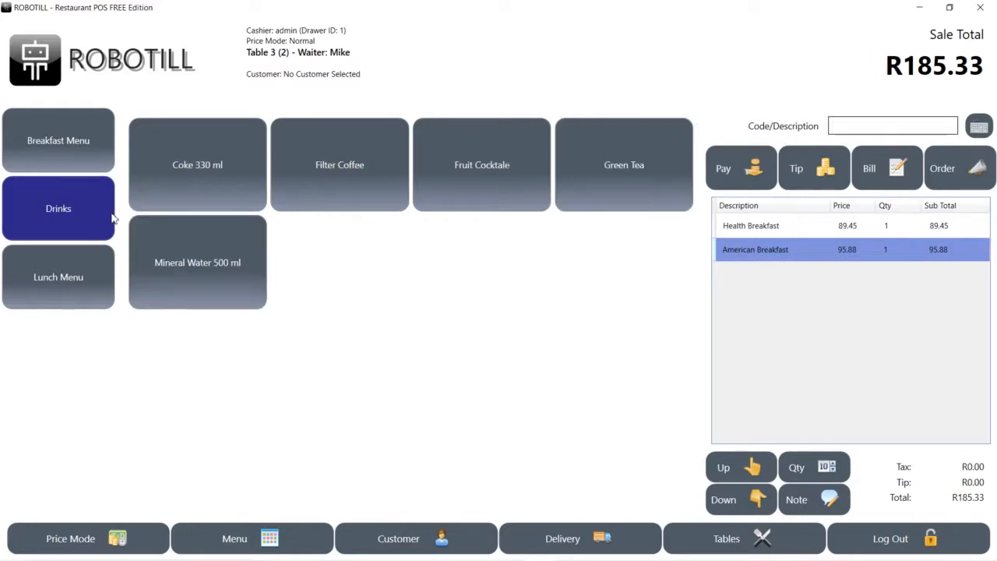
click(231, 165)
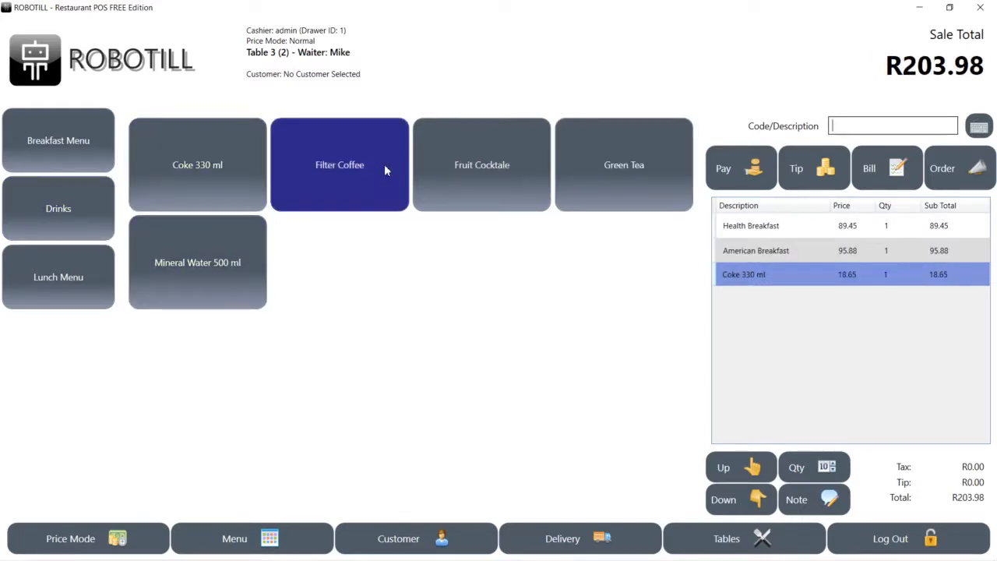
click(360, 182)
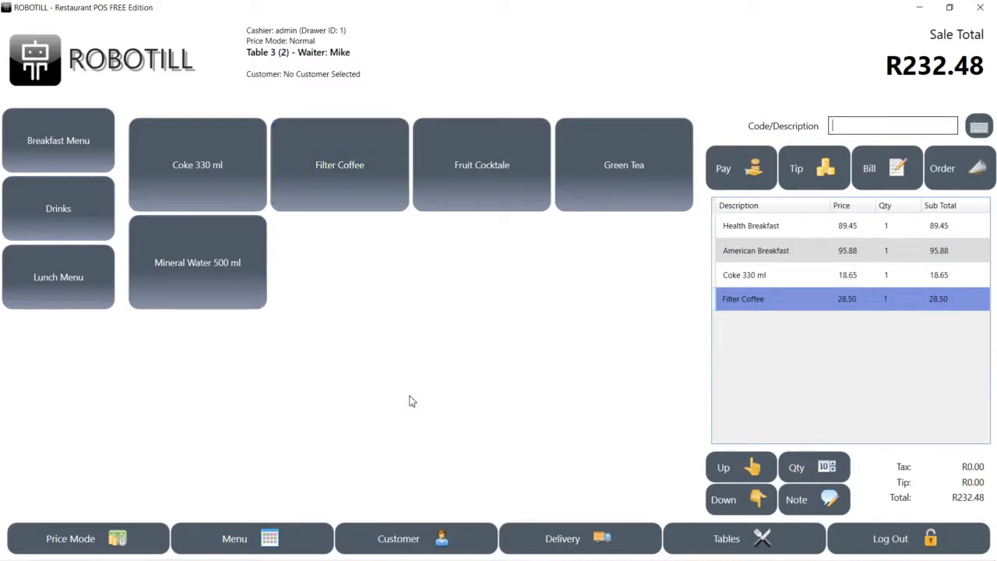
Open Table 2 with waiter James, add one Coke 330 ml, then bring up the table layout again
click(720, 542)
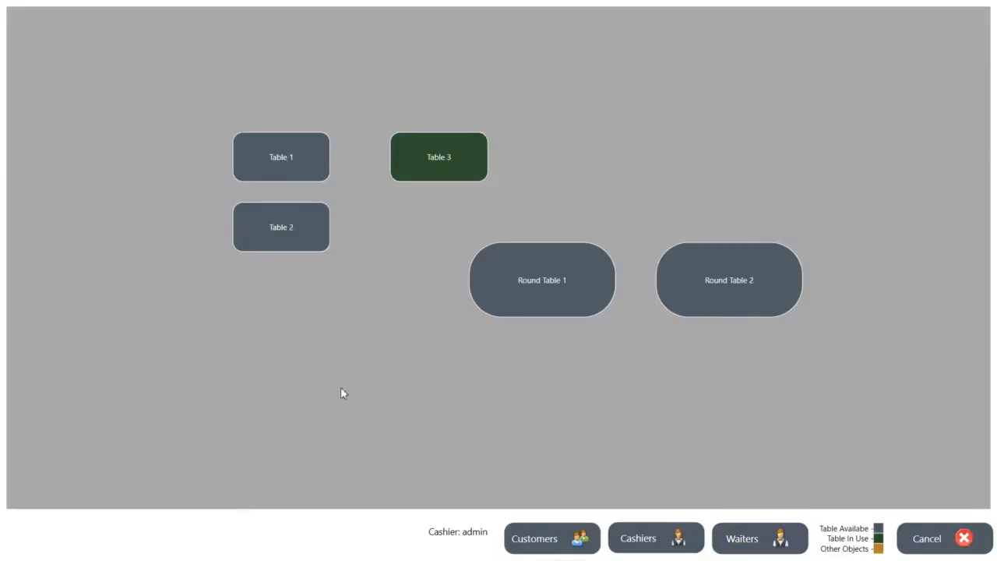
click(286, 233)
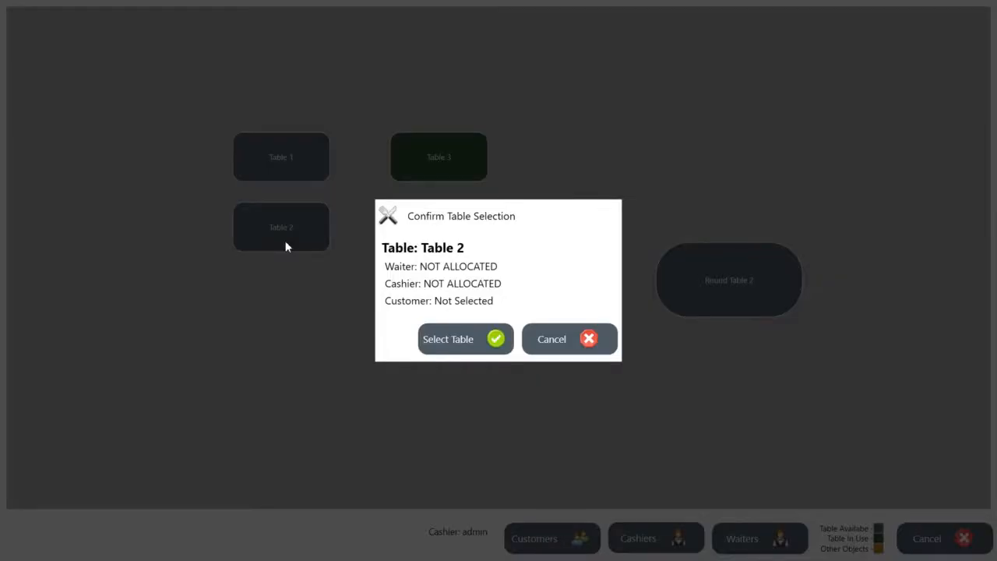
click(436, 338)
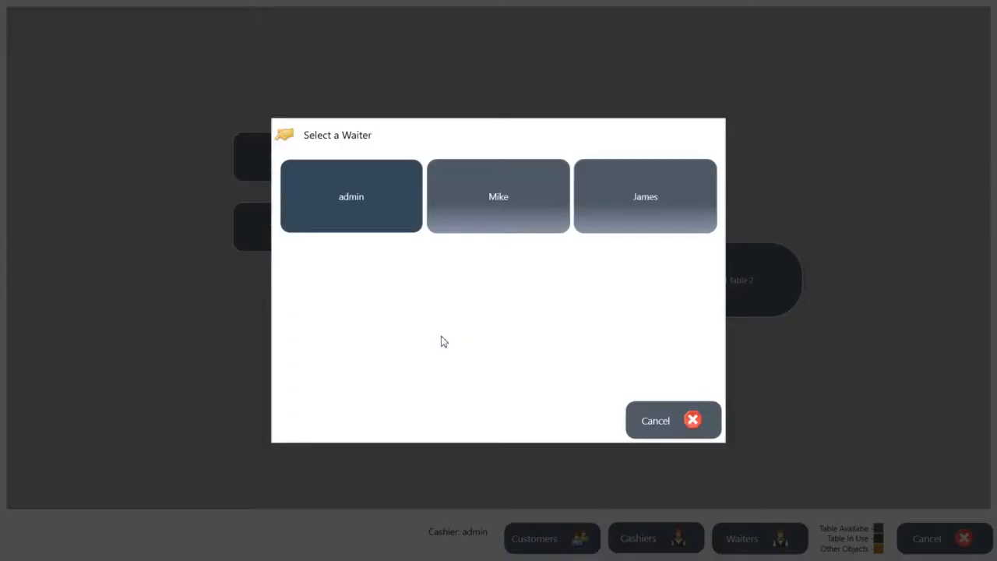
click(626, 208)
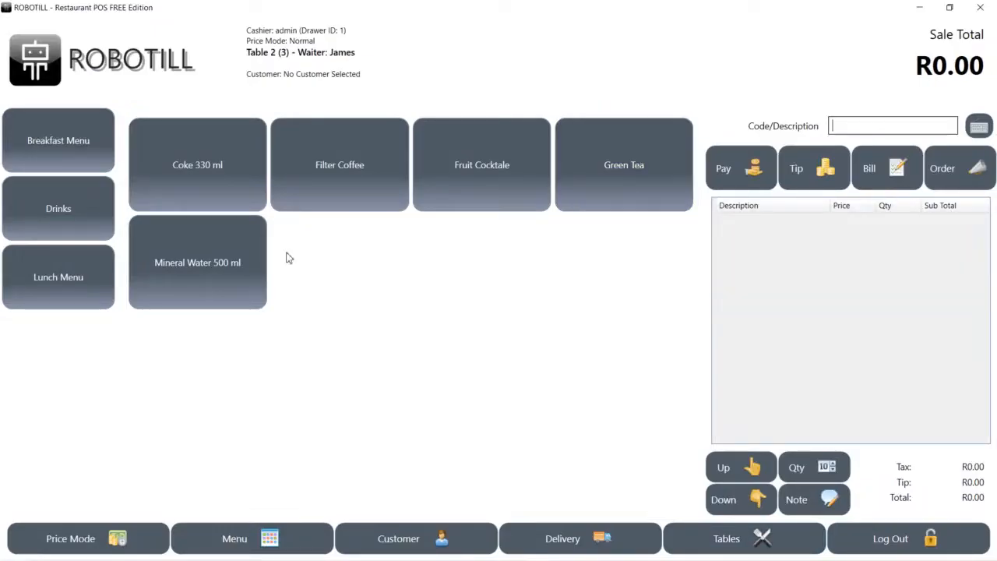
click(240, 168)
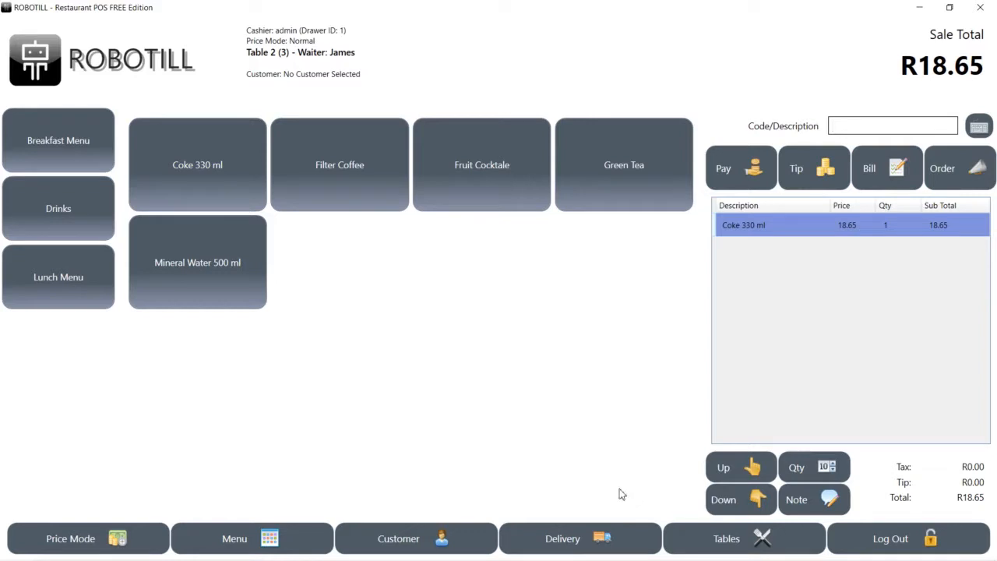
click(695, 536)
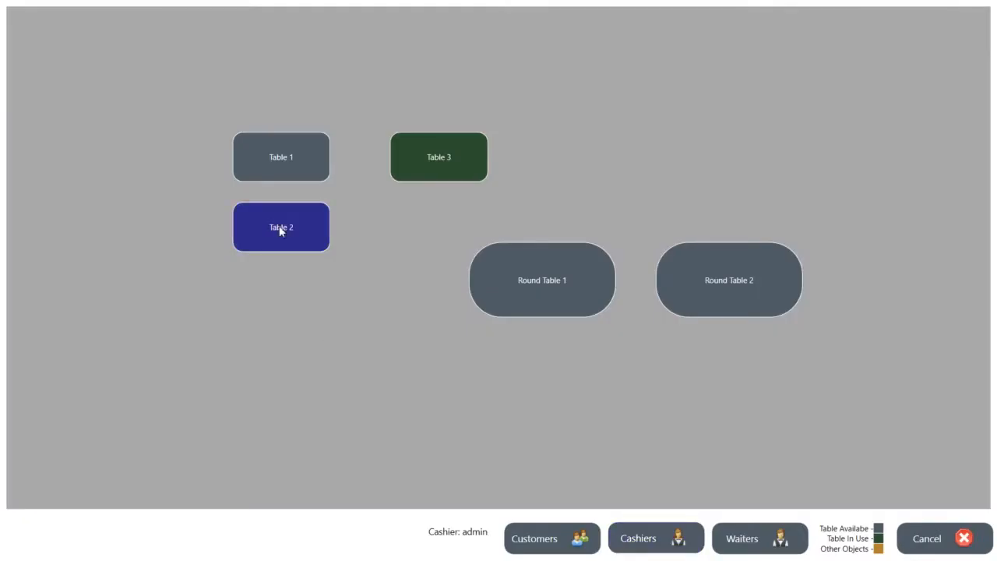
Reopen Table 3's existing sale from the table selection
click(439, 156)
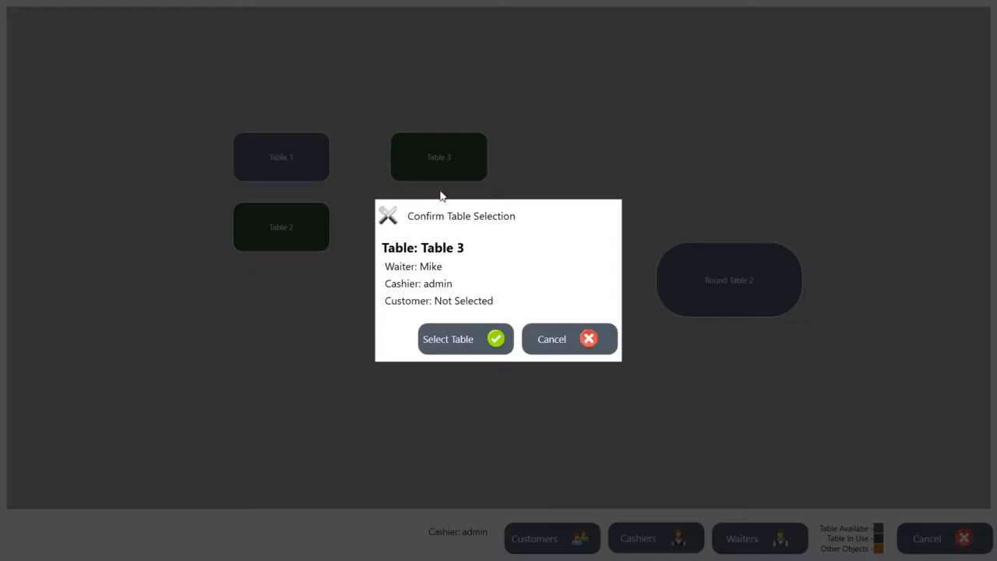
click(444, 336)
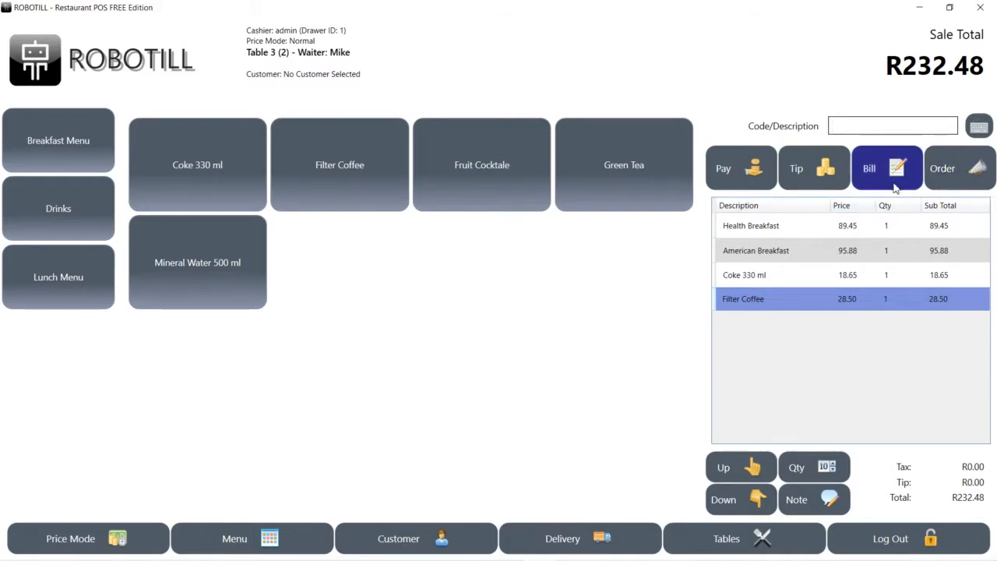
Add a R30 waiter tip, bringing Table 3's total to R262.48
click(824, 178)
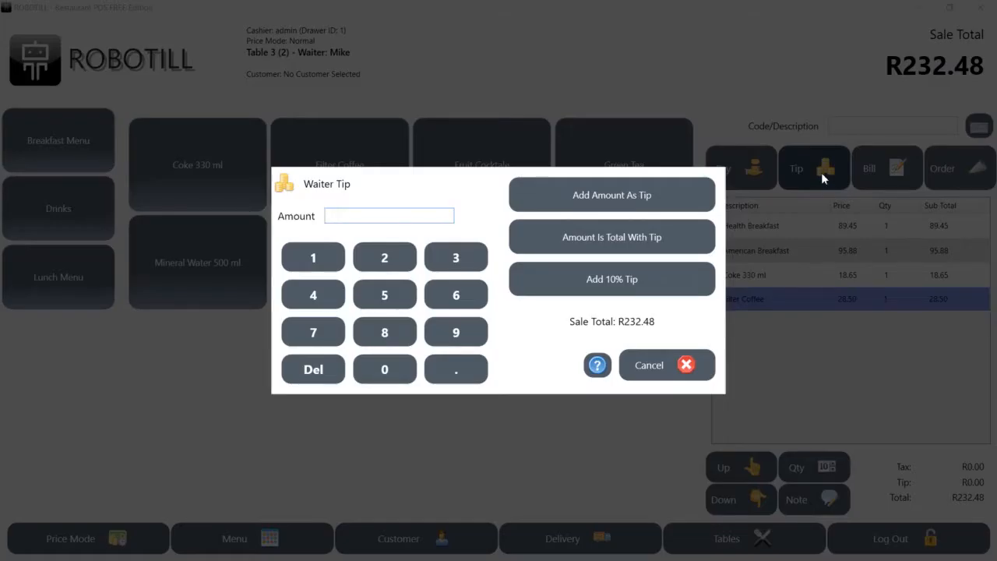
click(456, 258)
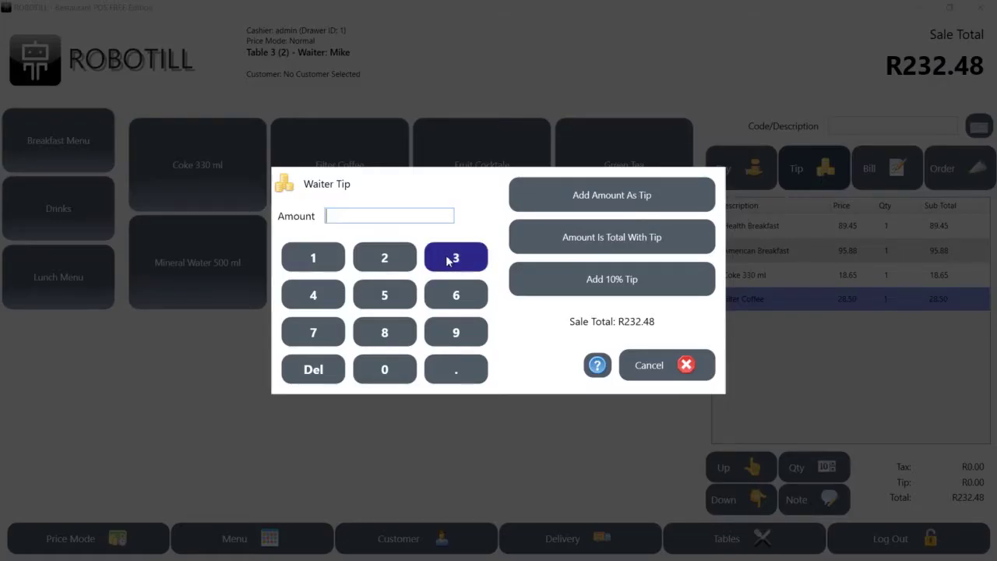
click(384, 369)
click(612, 195)
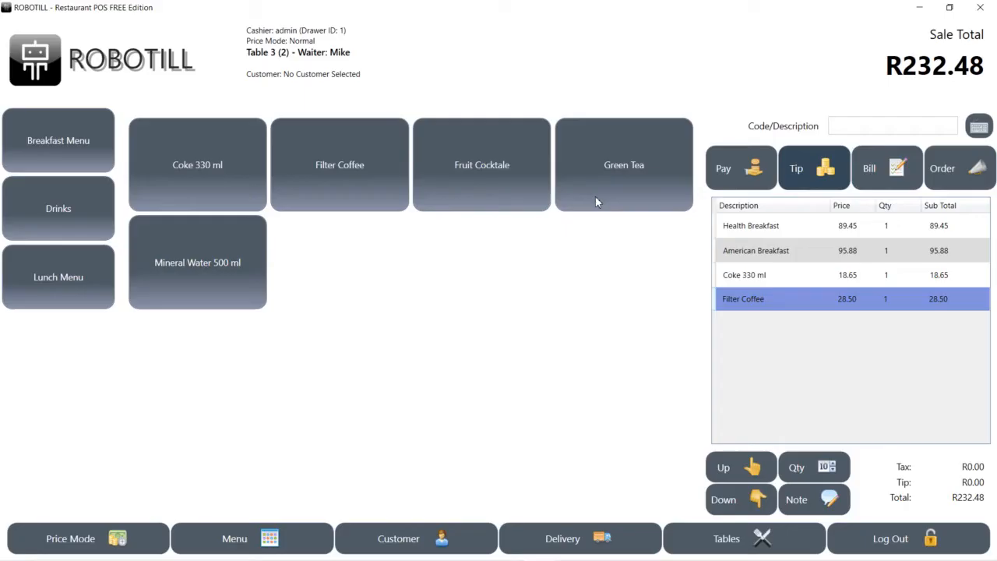
Receive R300 cash against the R262.48 bill, giving R37.52 change
click(749, 172)
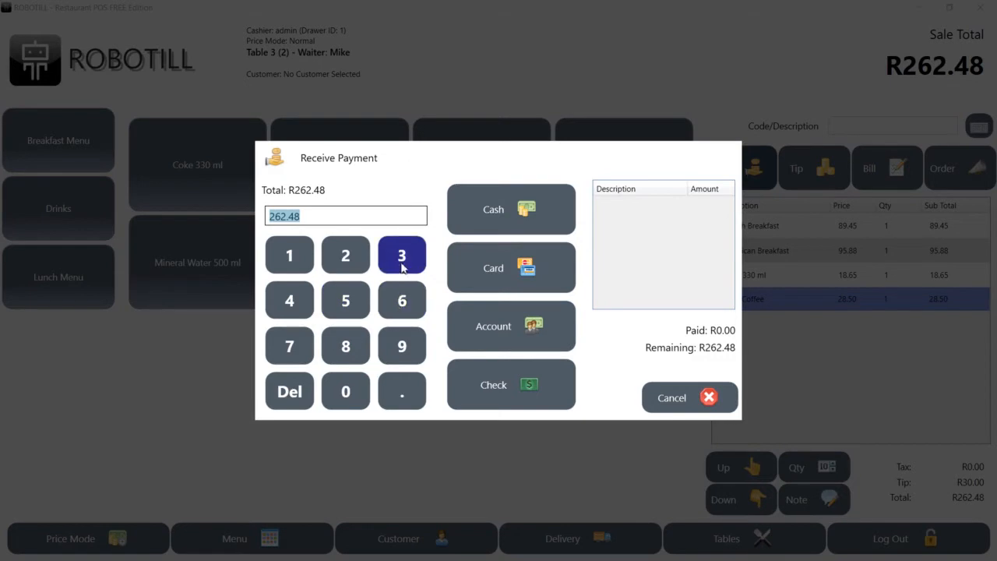
click(401, 256)
click(345, 391)
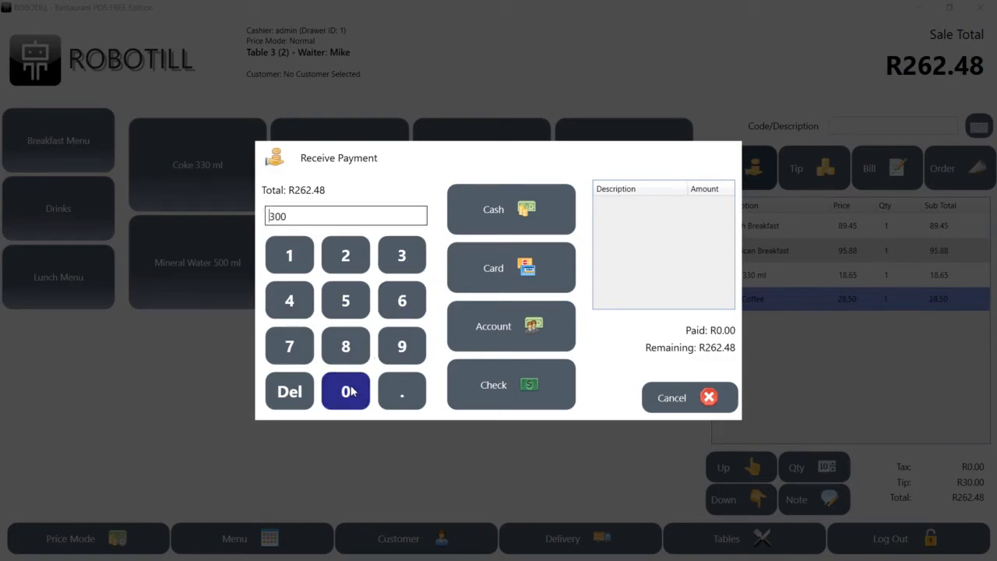
click(515, 214)
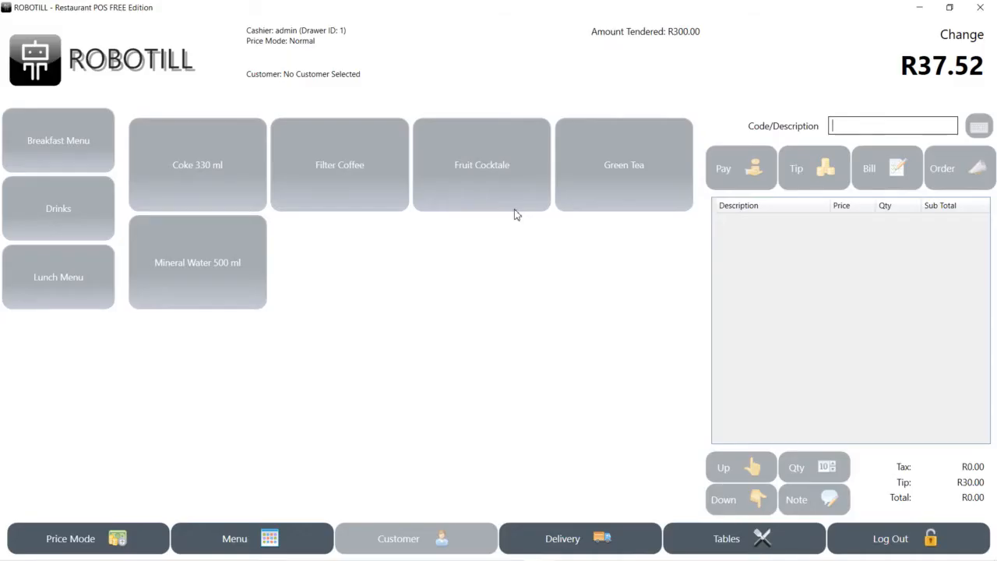